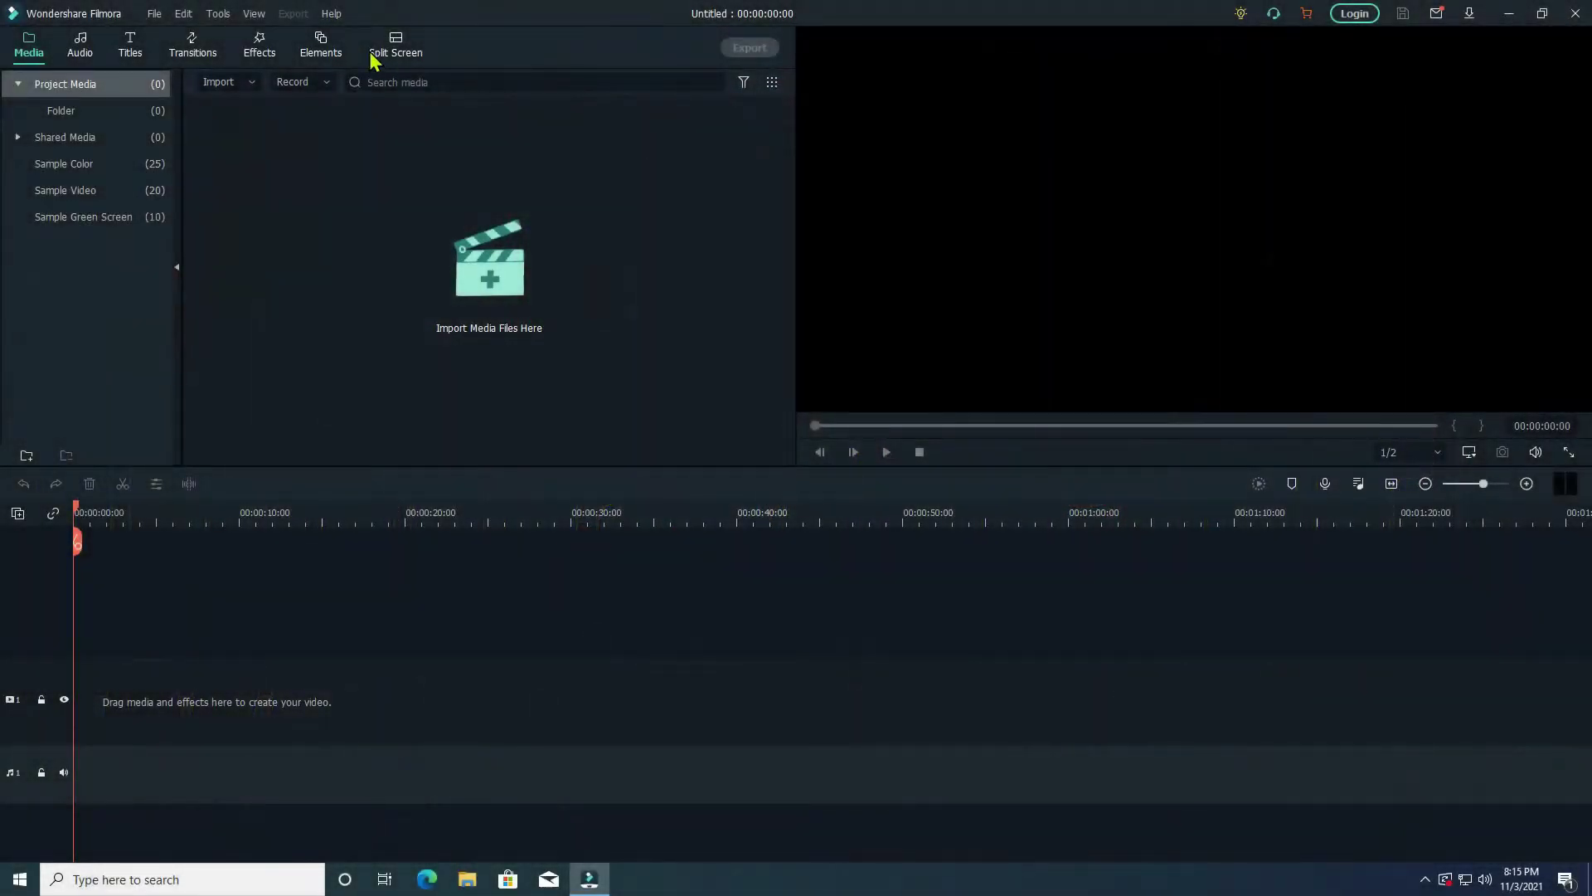
# Step: Display Filmora's About dialog from the Help menu, showing version 10.7.3.7
pyautogui.click(332, 14)
pyautogui.click(440, 412)
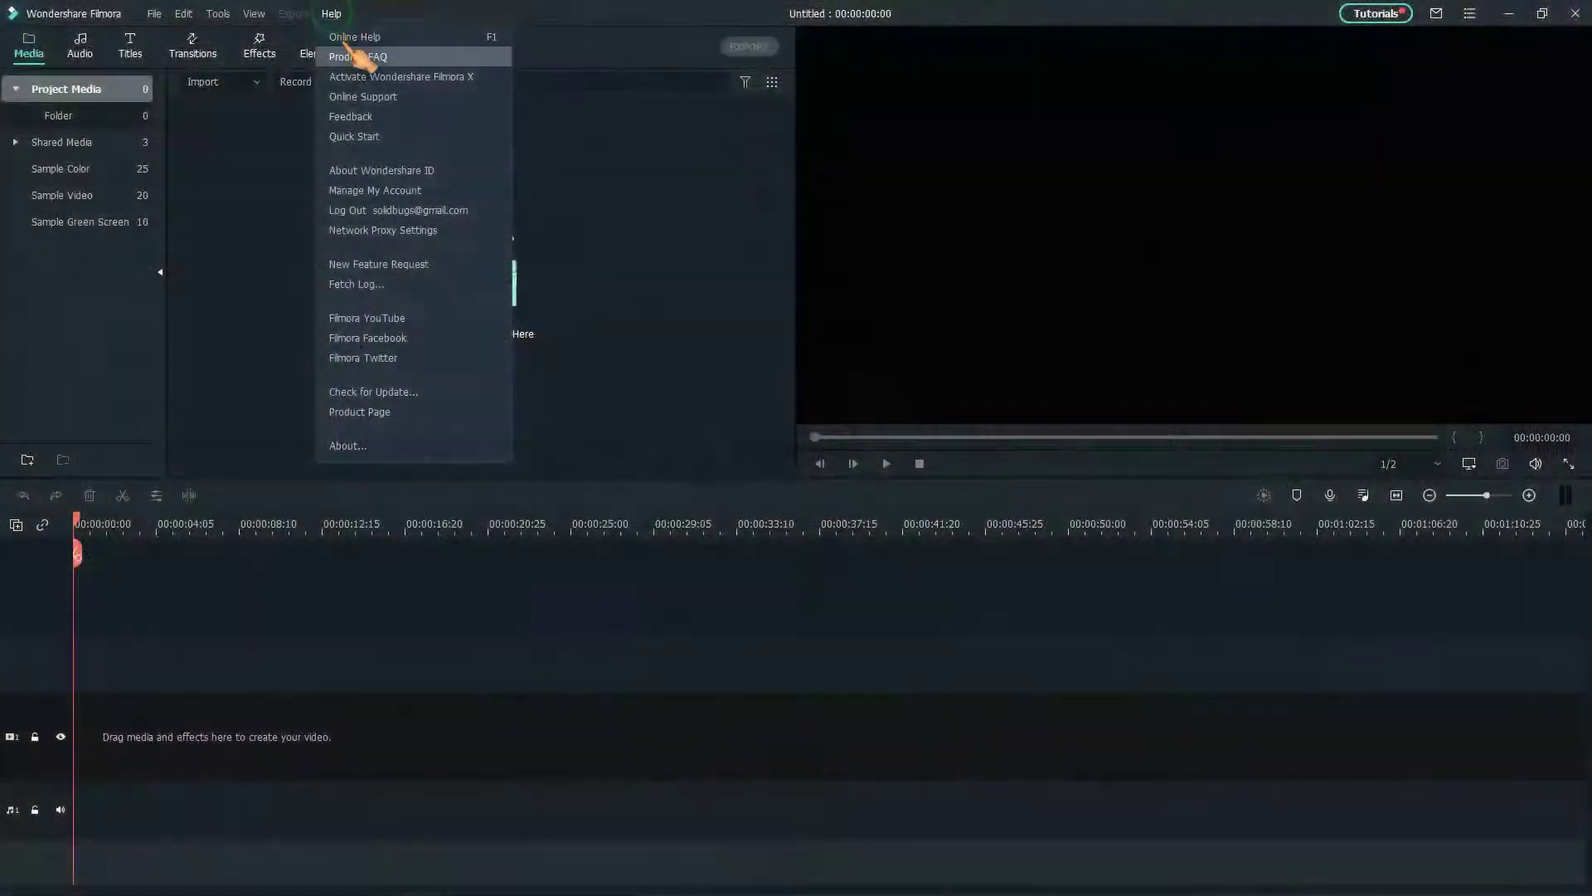
# Step: View the About dialog reporting version 10.5.10.0, then close it
pyautogui.click(444, 447)
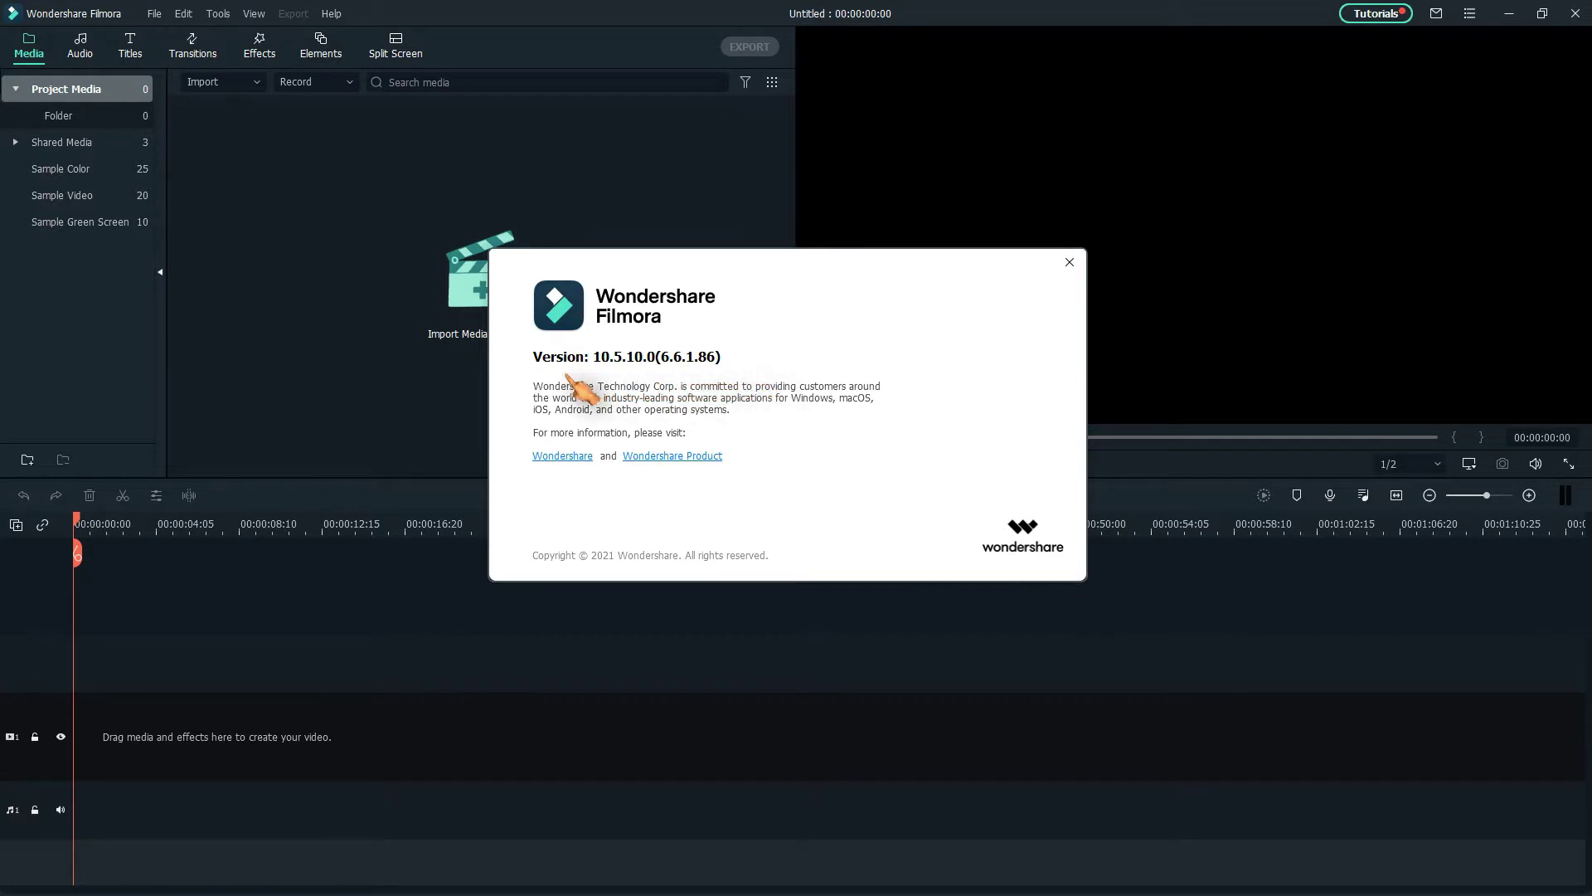
pyautogui.click(1070, 263)
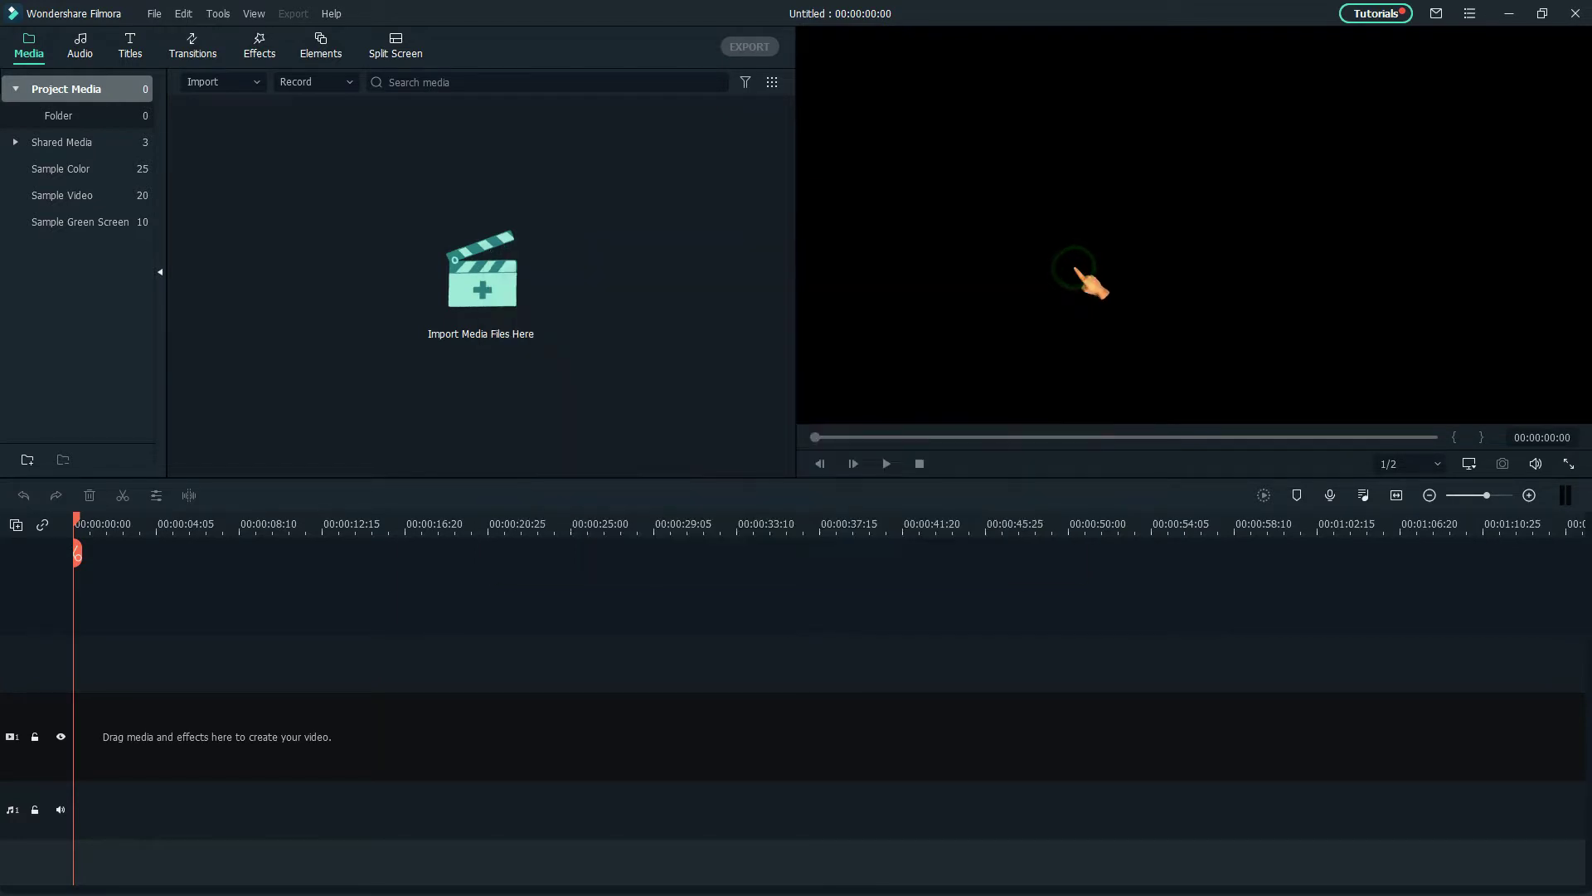
# Step: Place the Red, Green, Orange and White sample colour clips in order on video track 1, then select all four
pyautogui.click(103, 166)
pyautogui.moveTo(205, 168); pyautogui.dragTo(108, 753)
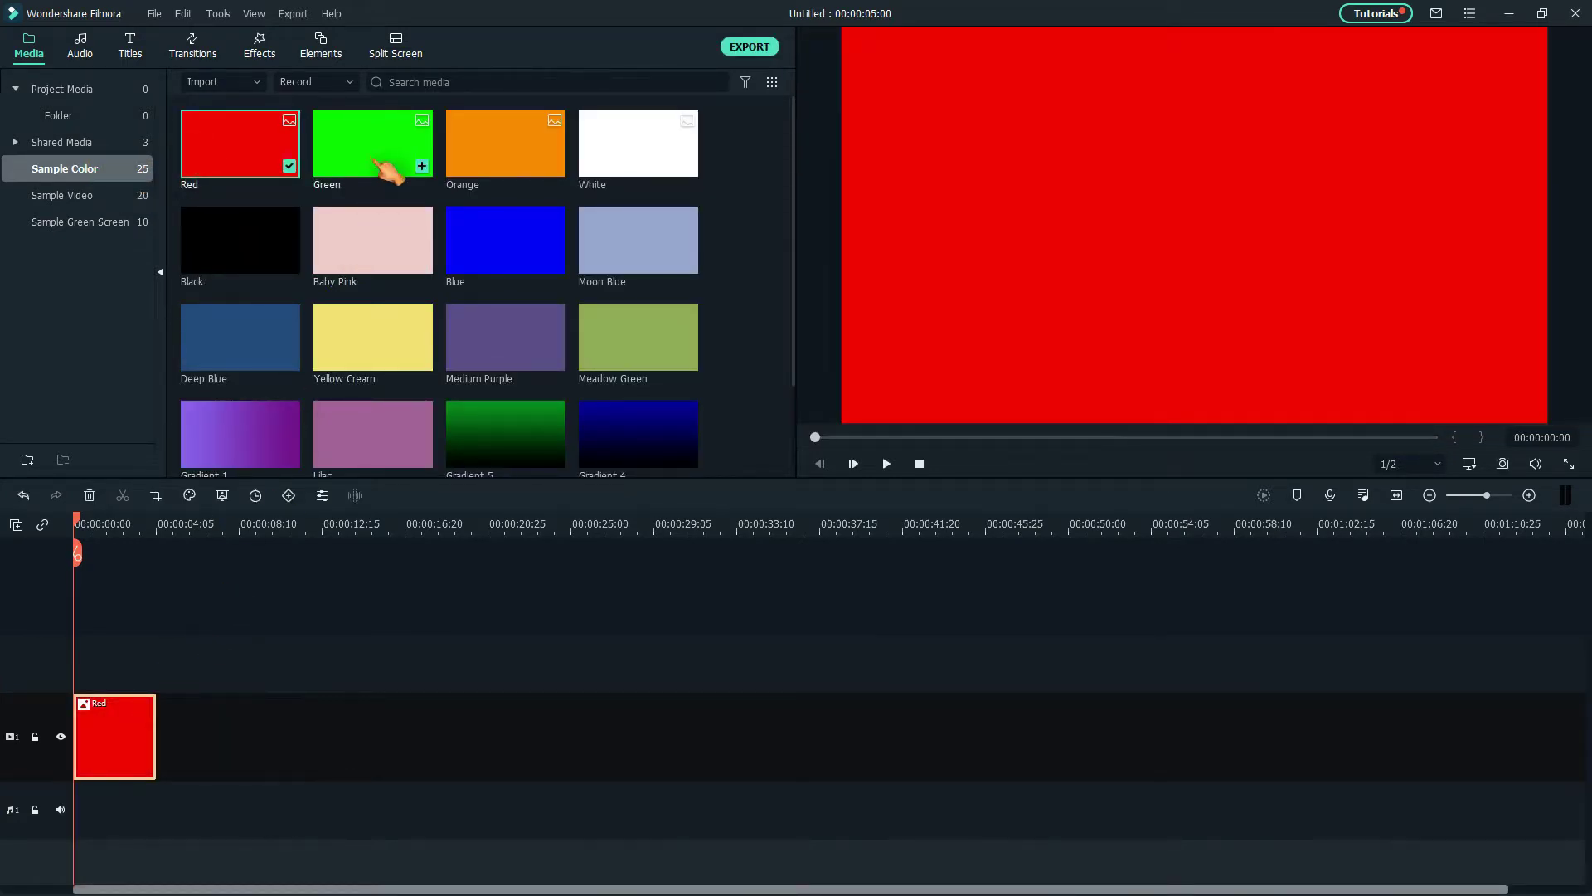
pyautogui.moveTo(391, 167); pyautogui.dragTo(186, 771)
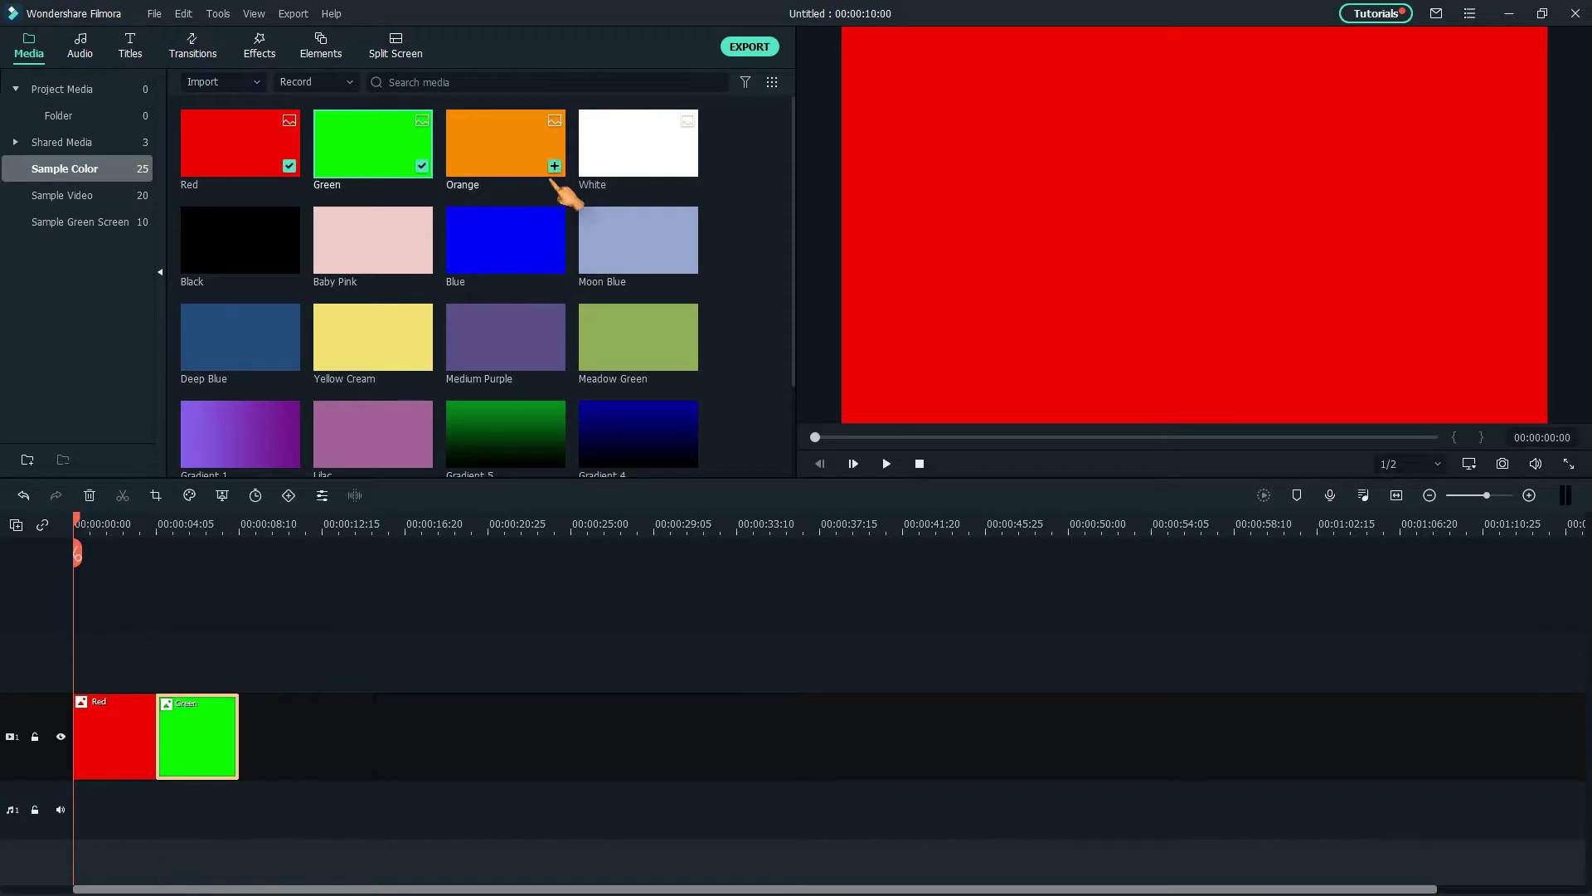
pyautogui.moveTo(523, 148); pyautogui.dragTo(245, 763)
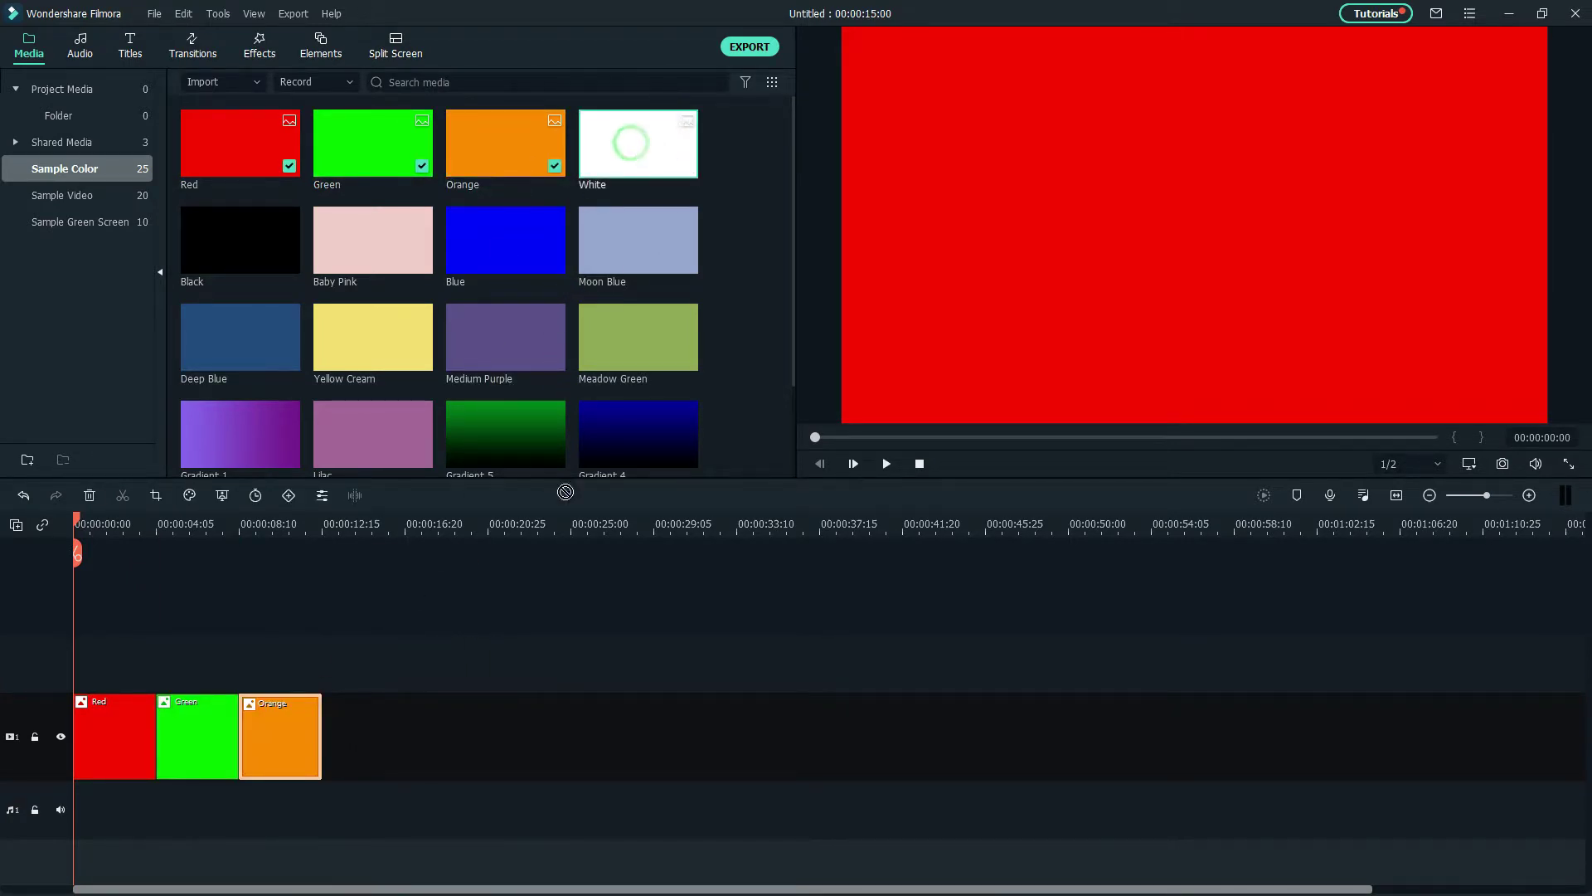
pyautogui.moveTo(646, 143); pyautogui.dragTo(341, 746)
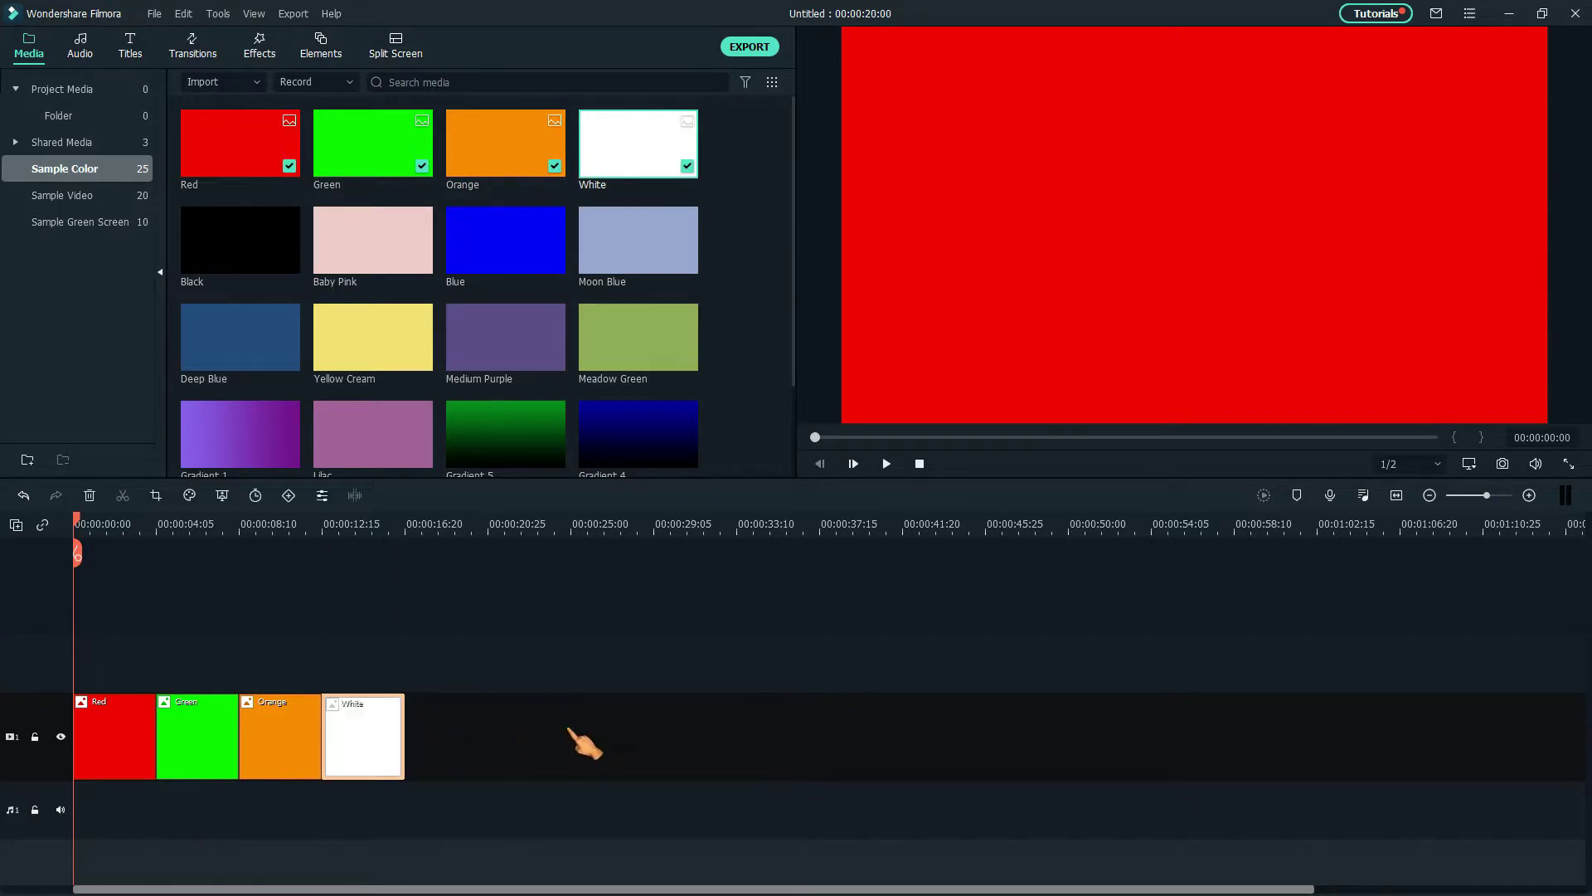
pyautogui.moveTo(568, 730); pyautogui.dragTo(76, 768)
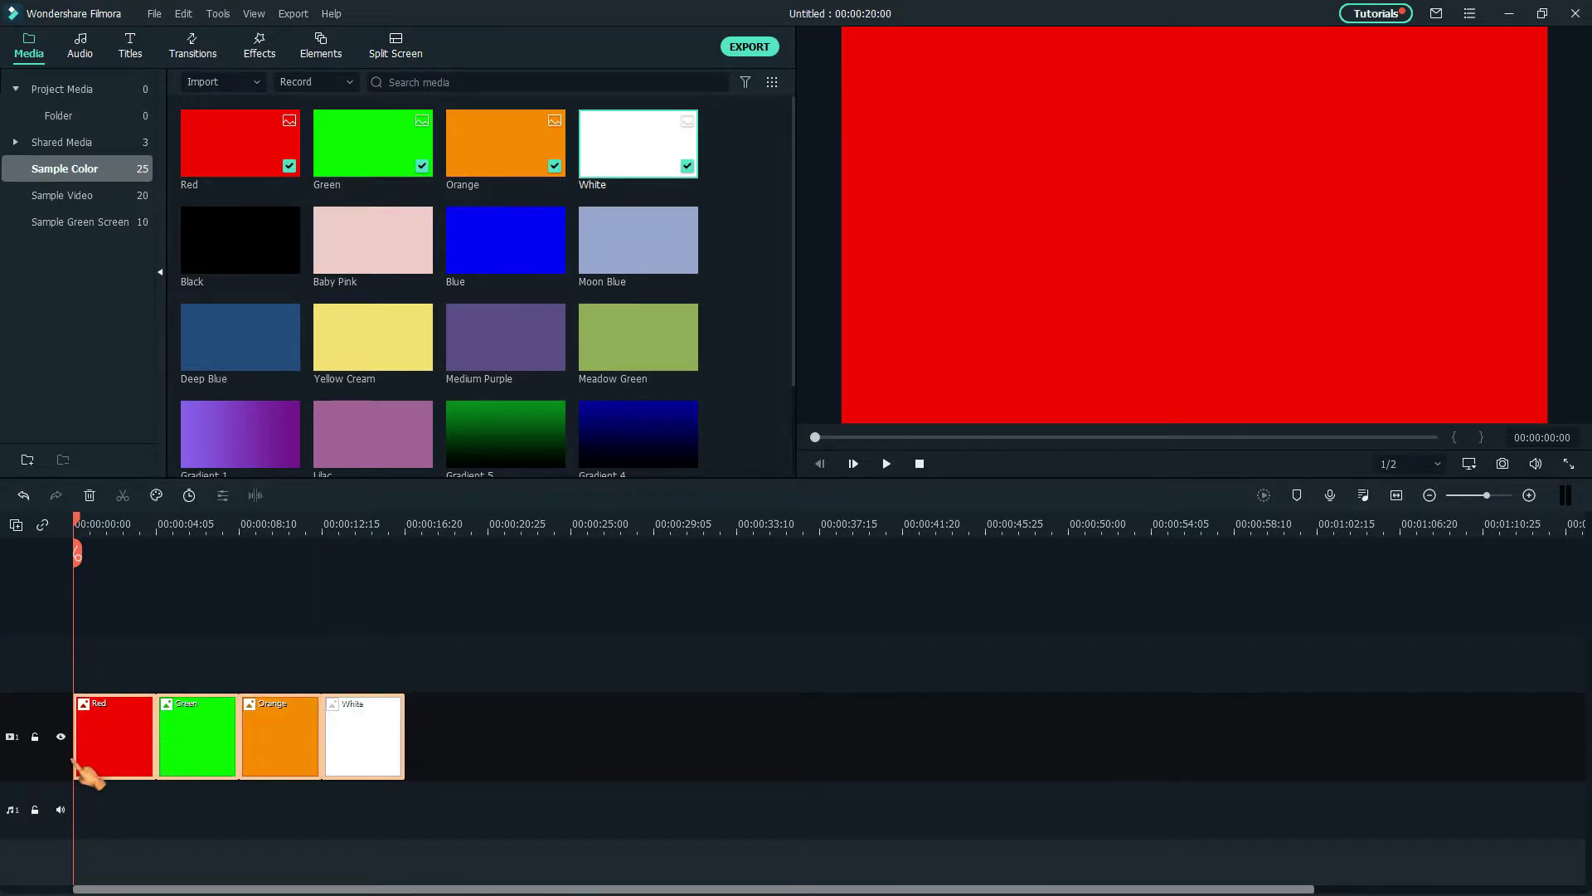
# Step: Set the four selected colour clips to a duration of 00:00:01:00 each
pyautogui.rightClick(383, 761)
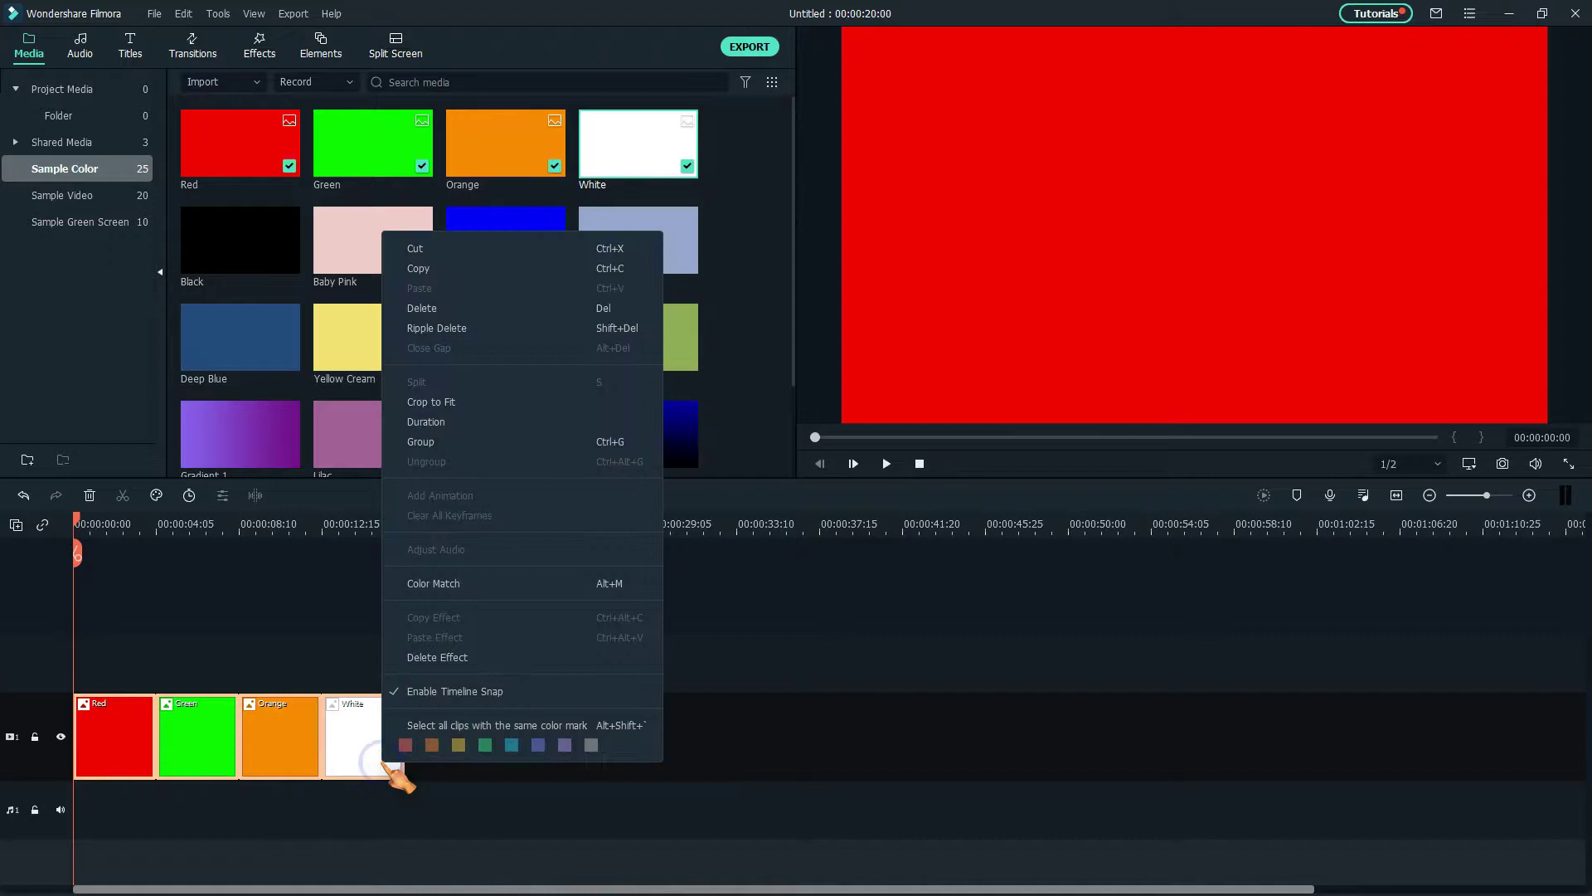
pyautogui.click(578, 425)
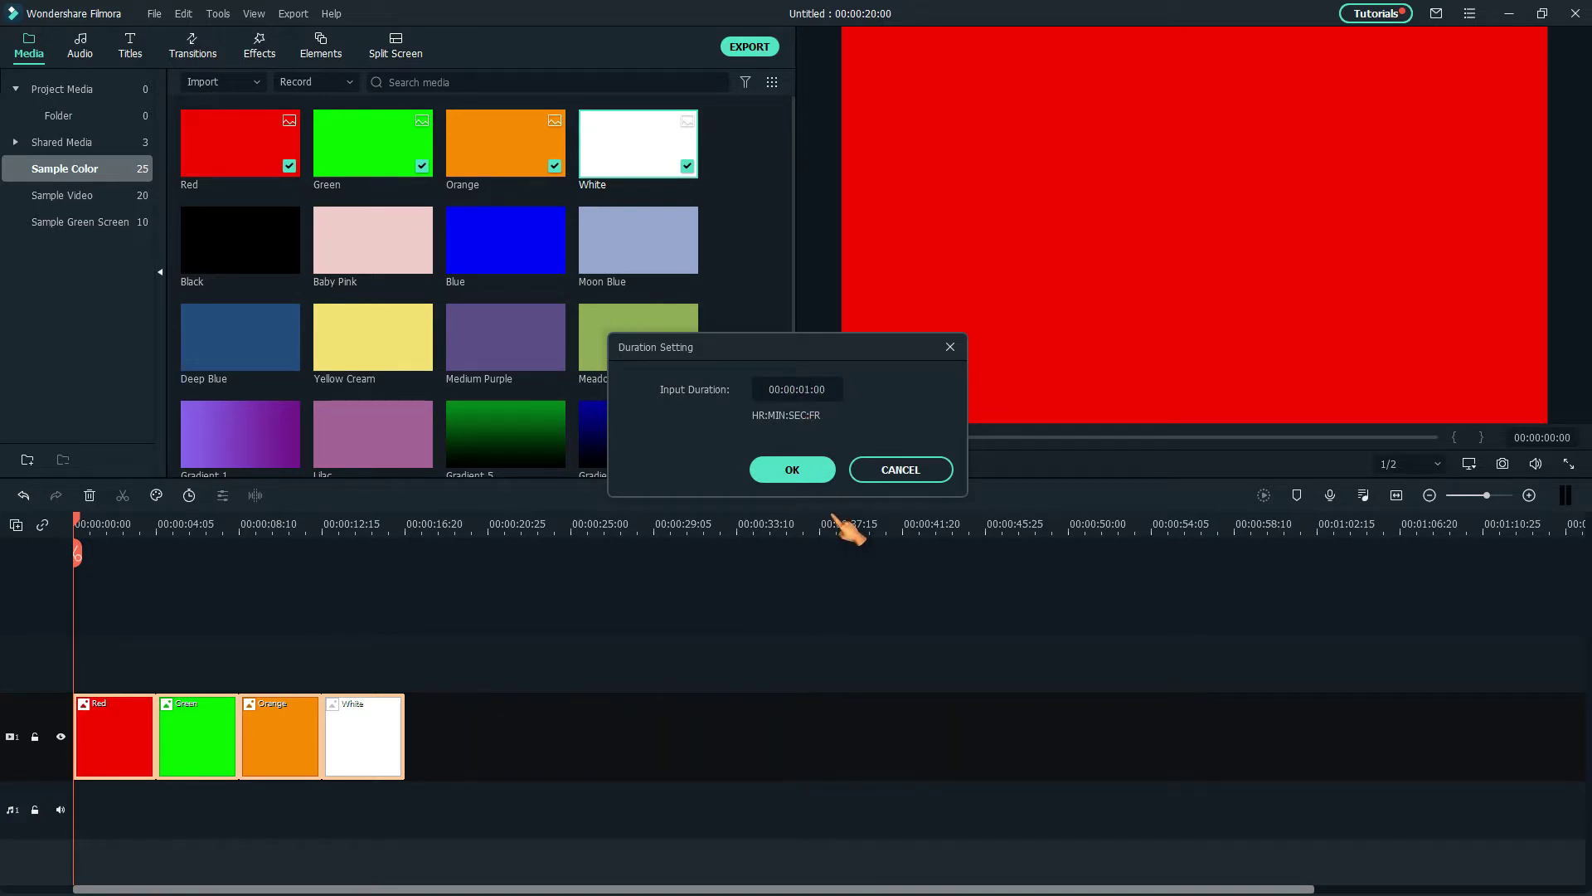
pyautogui.click(821, 477)
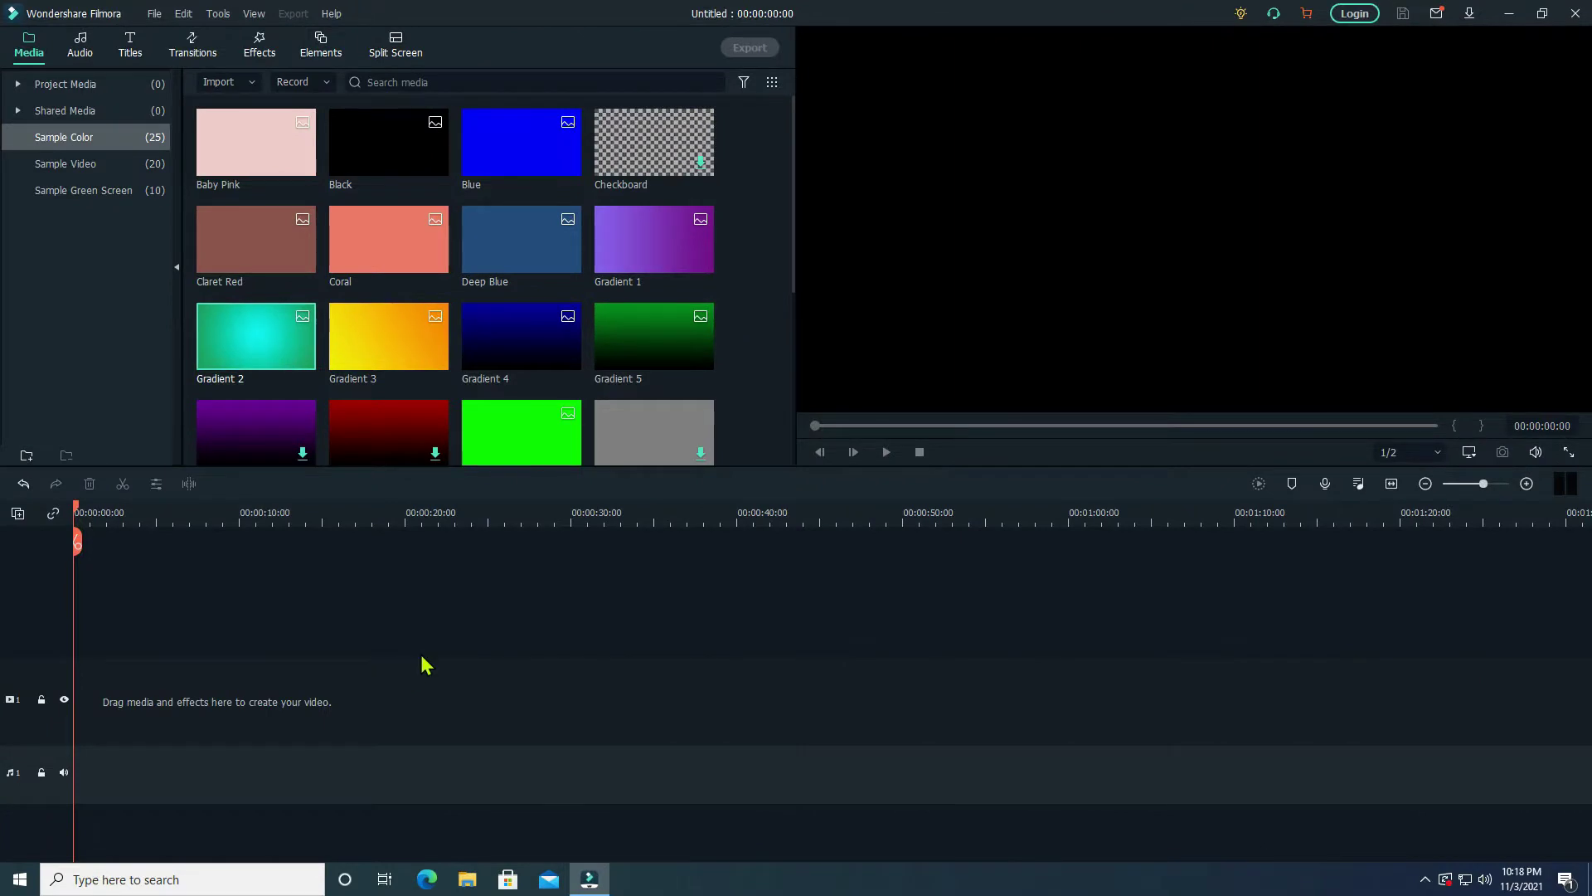
pyautogui.click(335, 14)
pyautogui.click(473, 409)
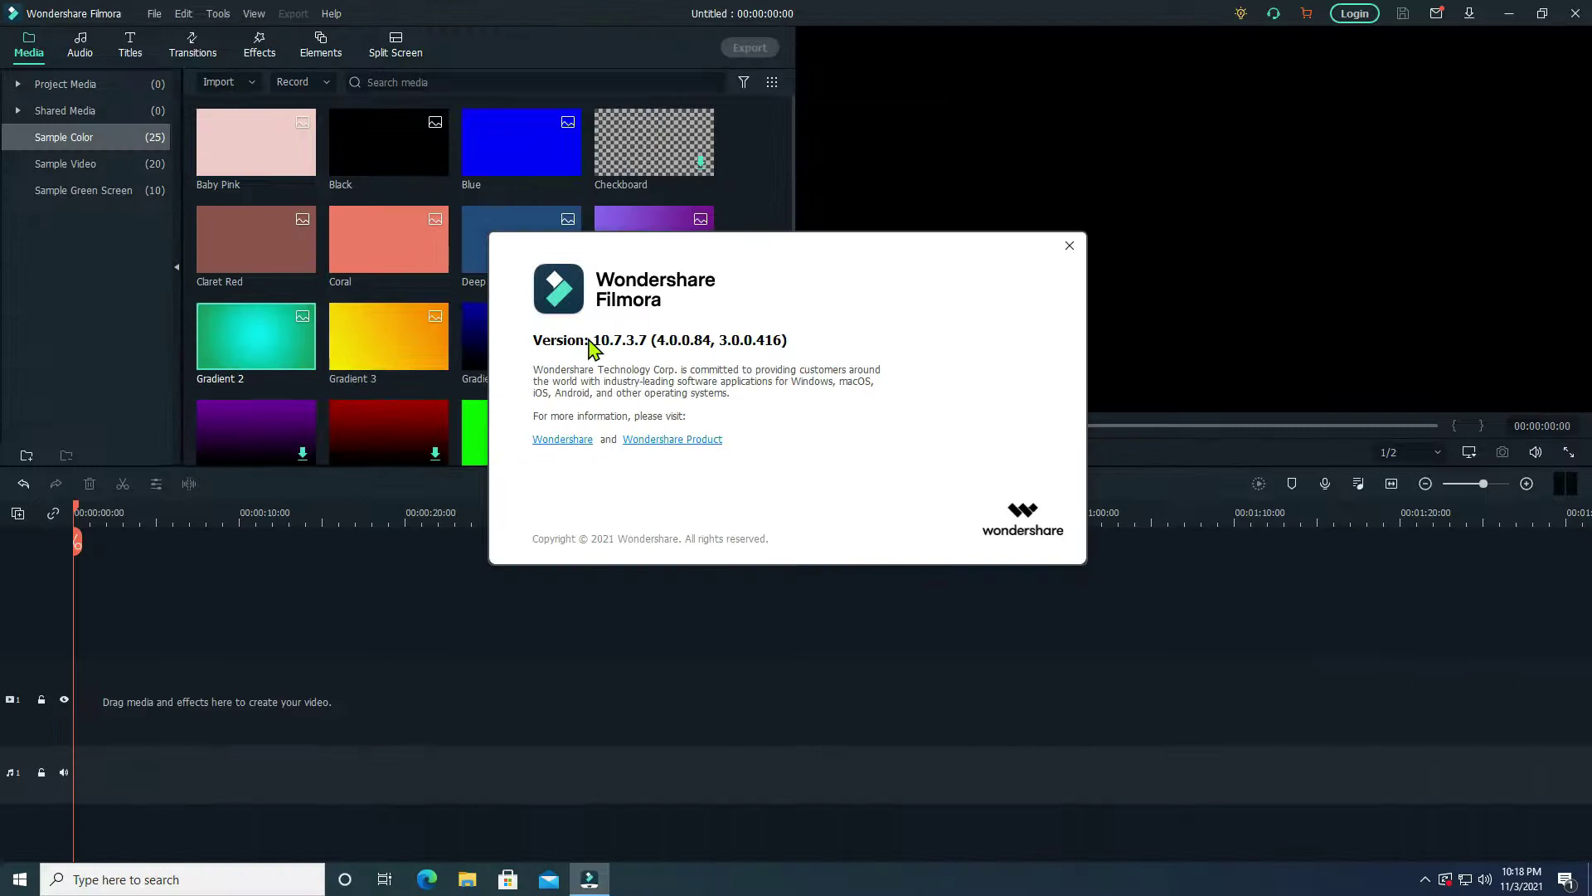
pyautogui.click(1069, 247)
# Step: Drag Gradient 2–5 onto the timeline and give each a 00:00:02:00 duration
pyautogui.moveTo(749, 352); pyautogui.dragTo(67, 735)
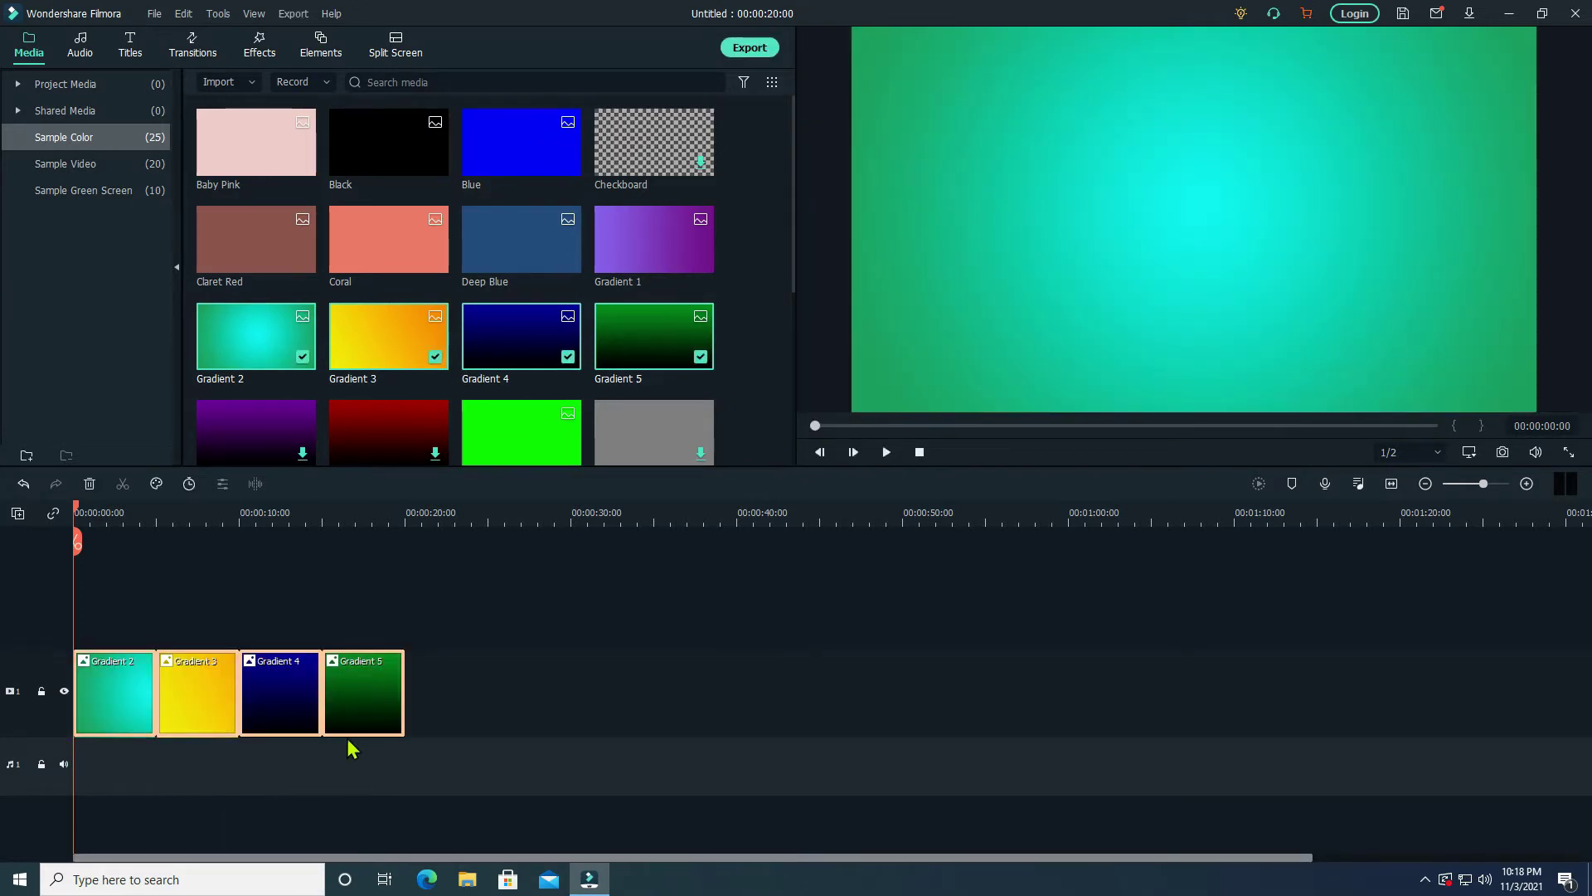
pyautogui.rightClick(394, 693)
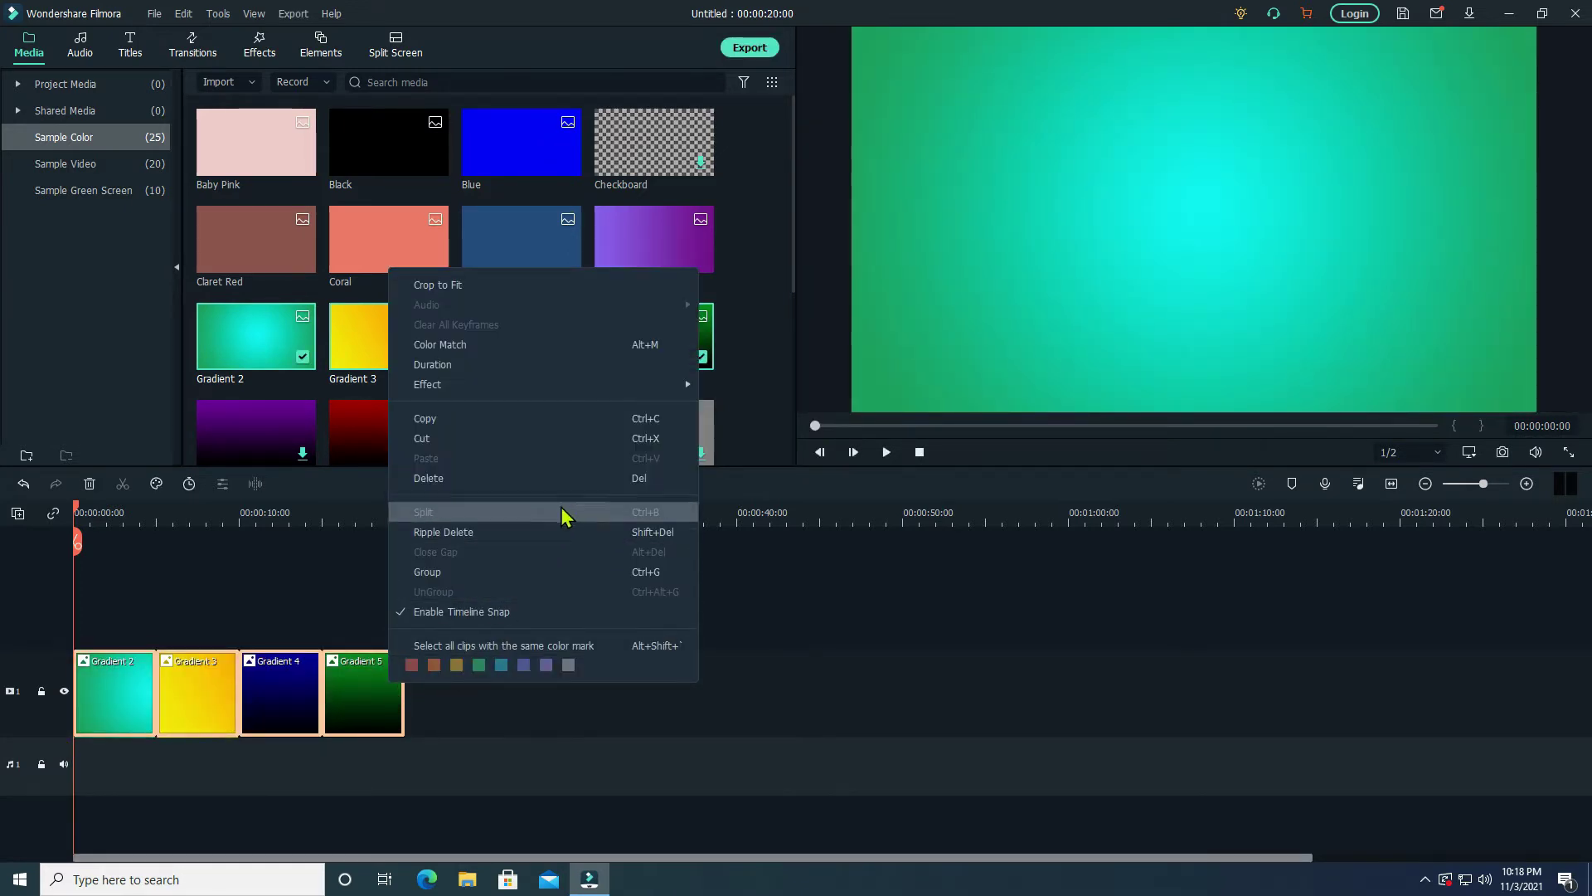
pyautogui.click(557, 365)
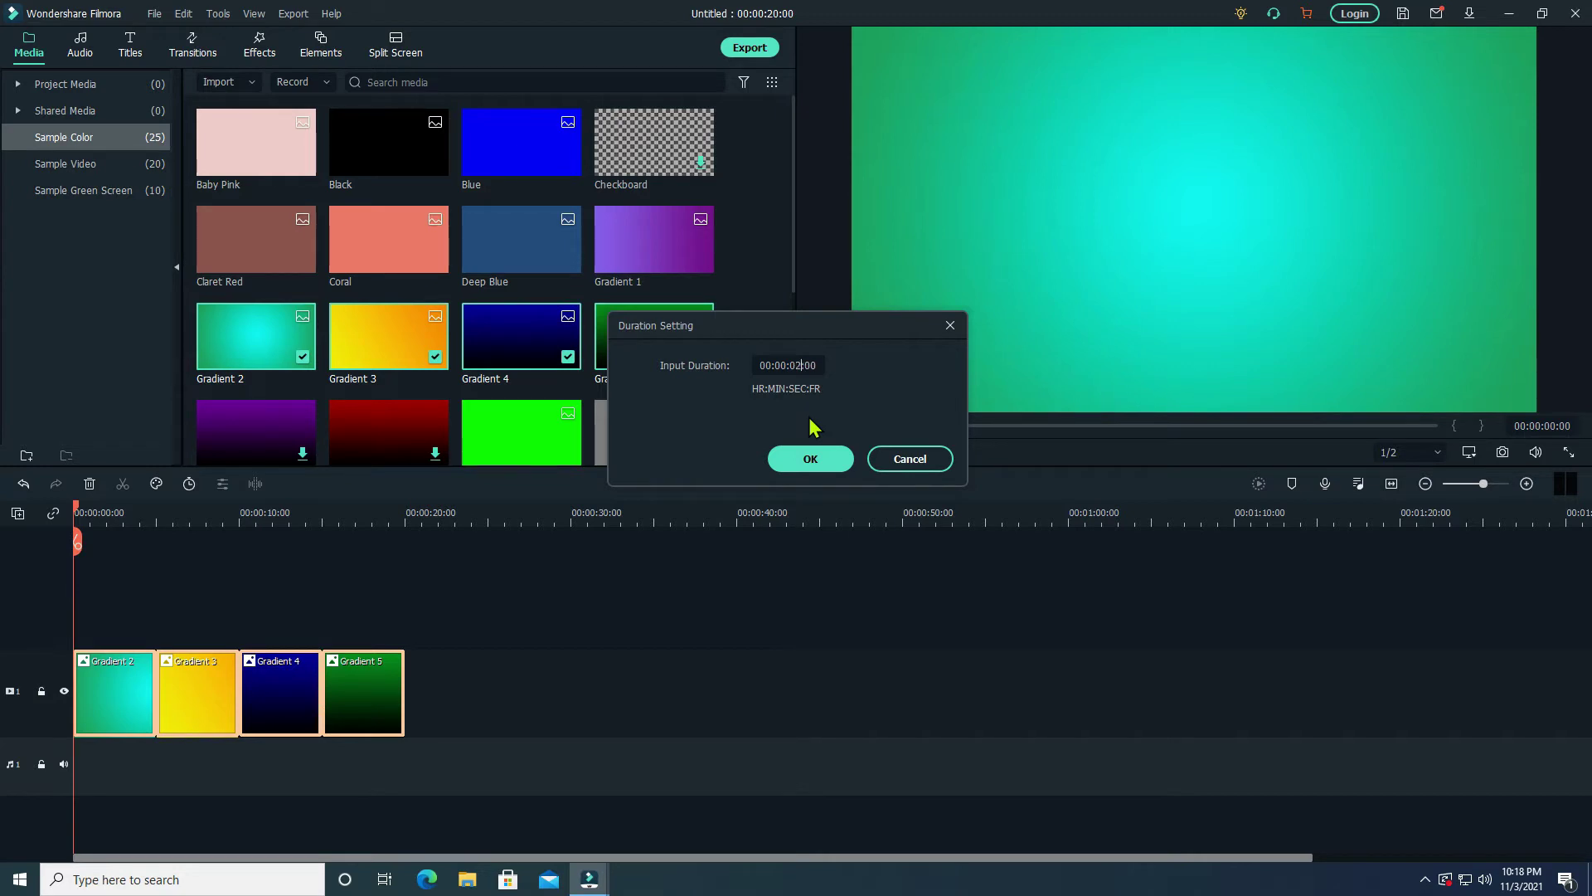
pyautogui.click(808, 459)
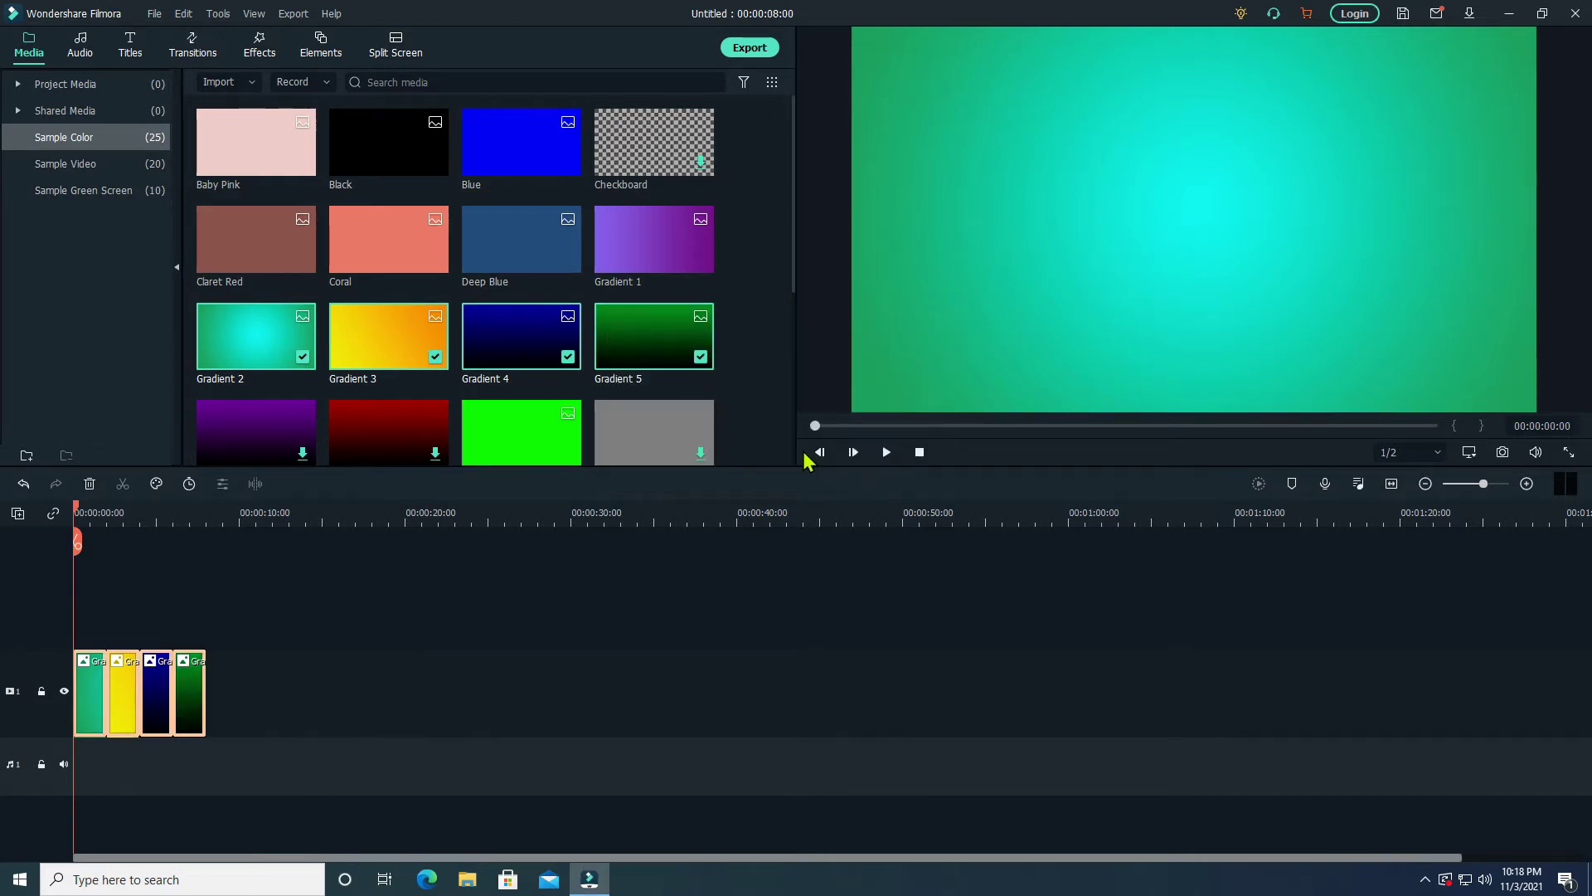
pyautogui.click(188, 701)
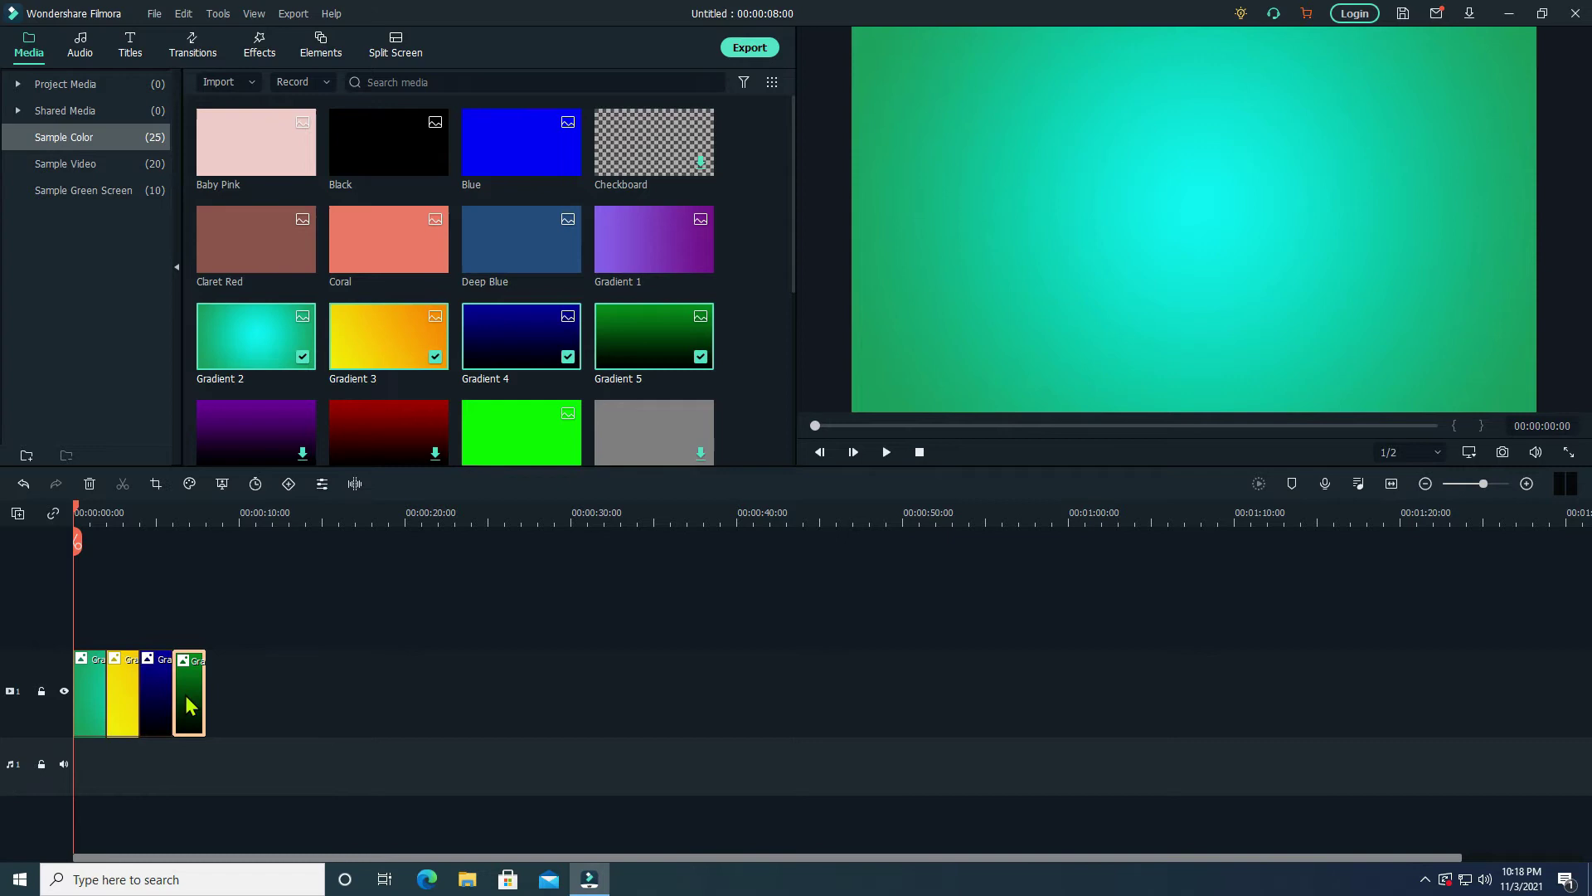
pyautogui.rightClick(186, 697)
pyautogui.click(316, 383)
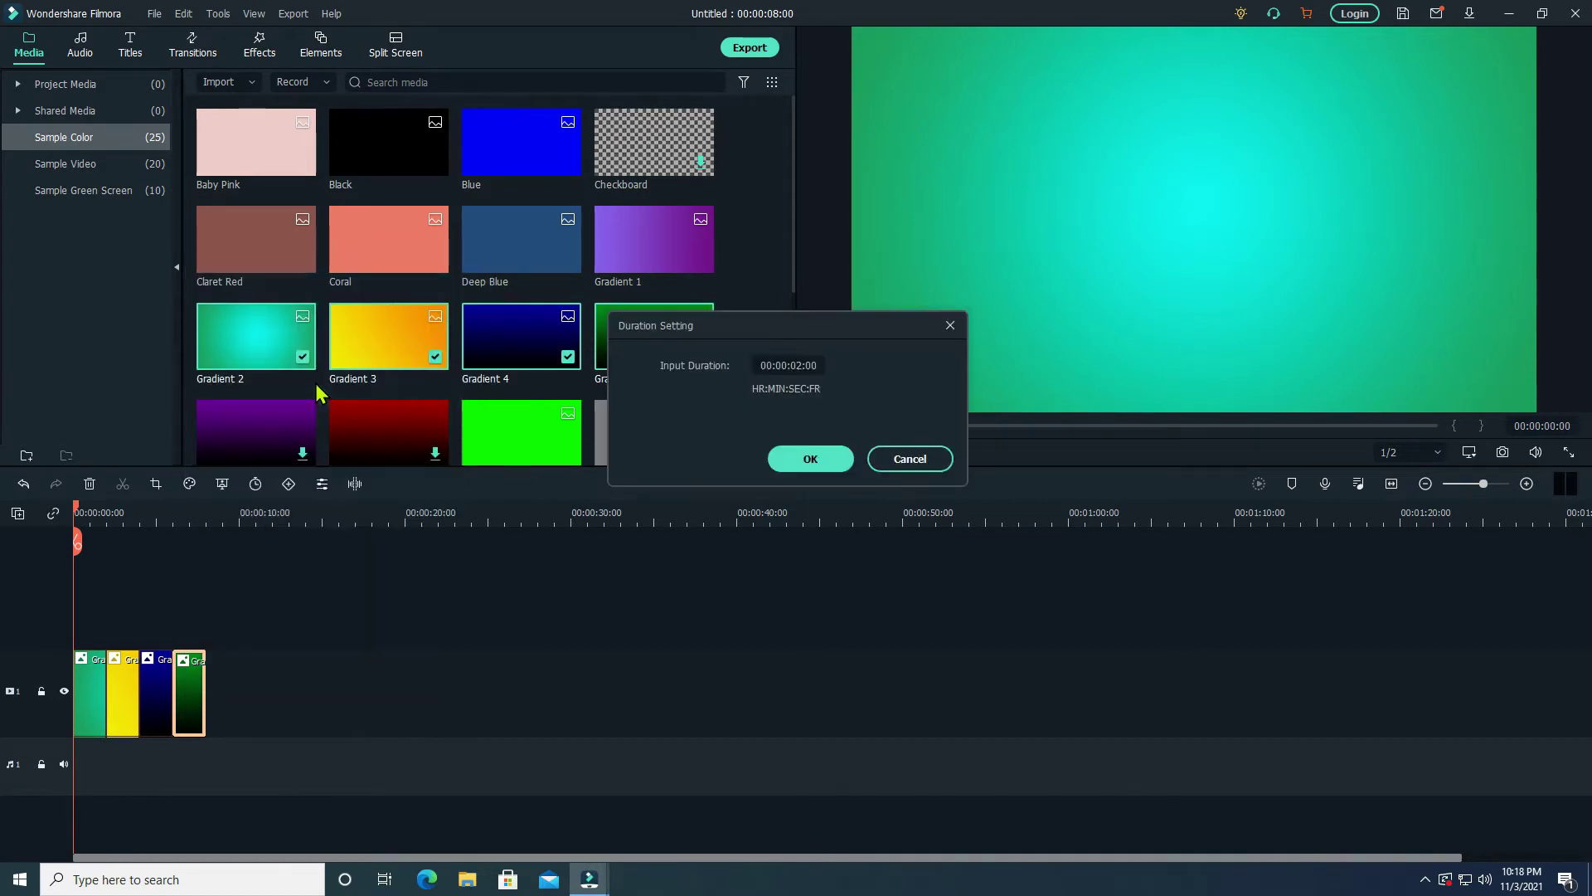
pyautogui.press('Escape')
pyautogui.click(278, 673)
pyautogui.moveTo(278, 673); pyautogui.dragTo(149, 721)
pyautogui.rightClick(165, 712)
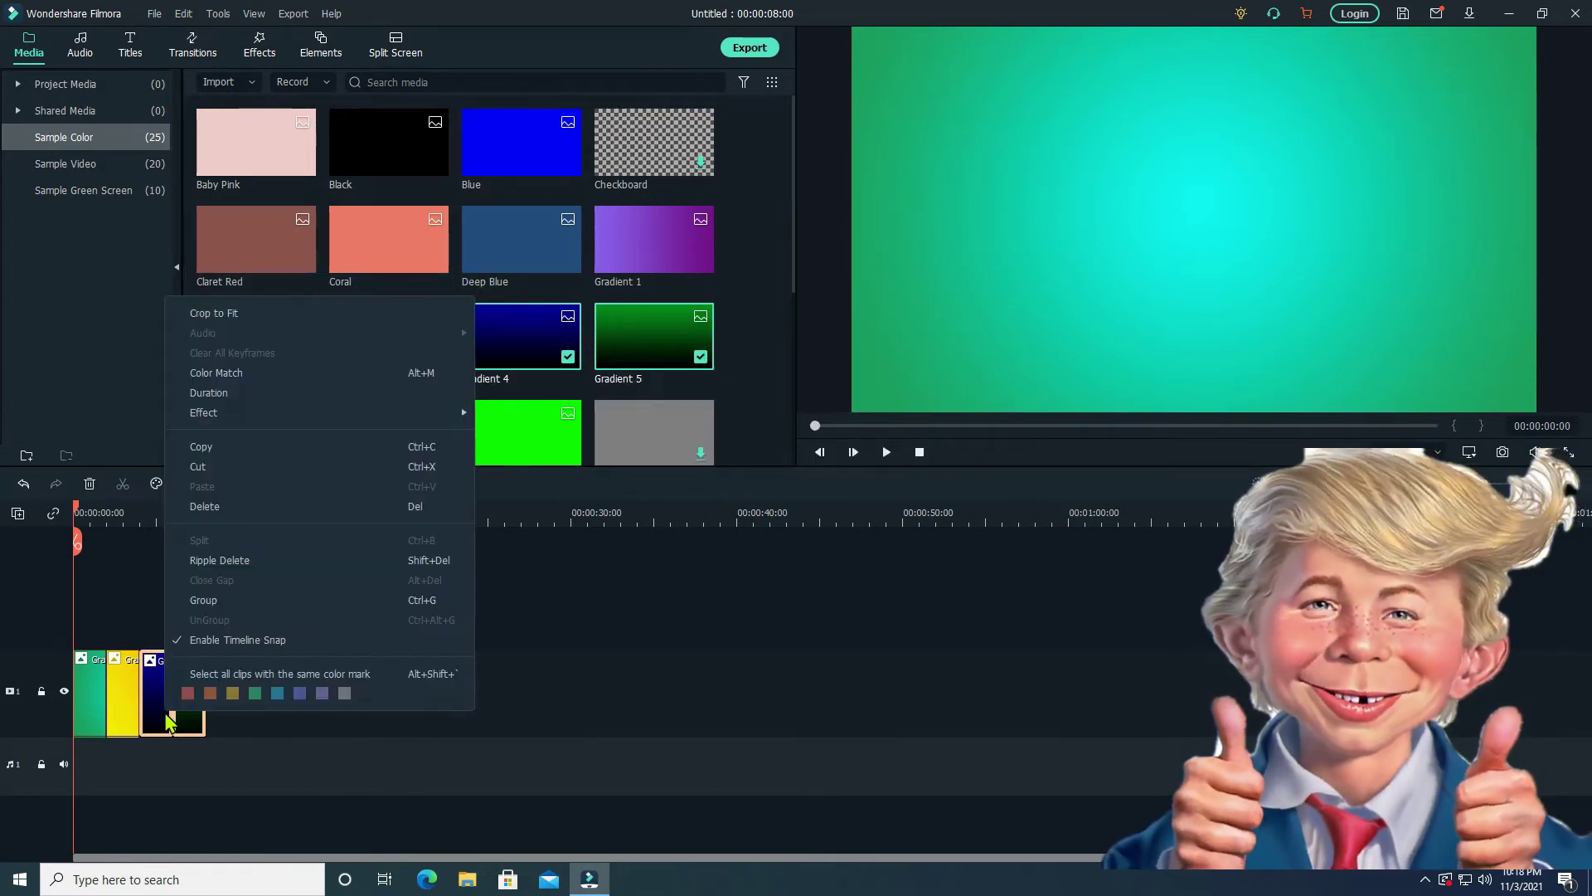
pyautogui.click(295, 394)
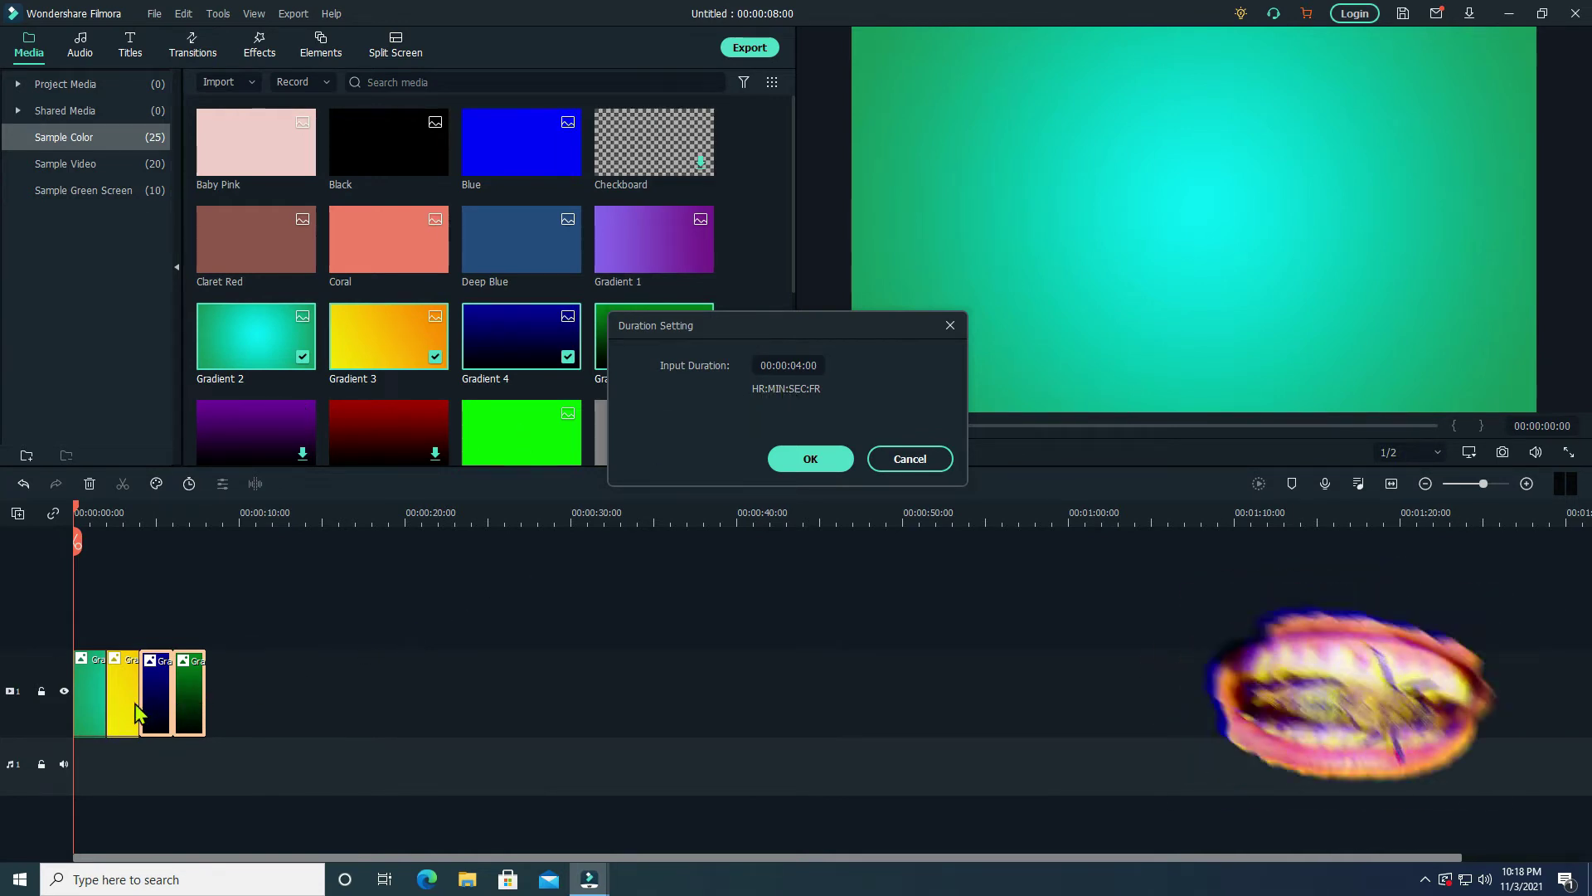
# Step: Cancel the duration dialog and reopen Duration for all four marquee-selected gradient clips
pyautogui.click(933, 461)
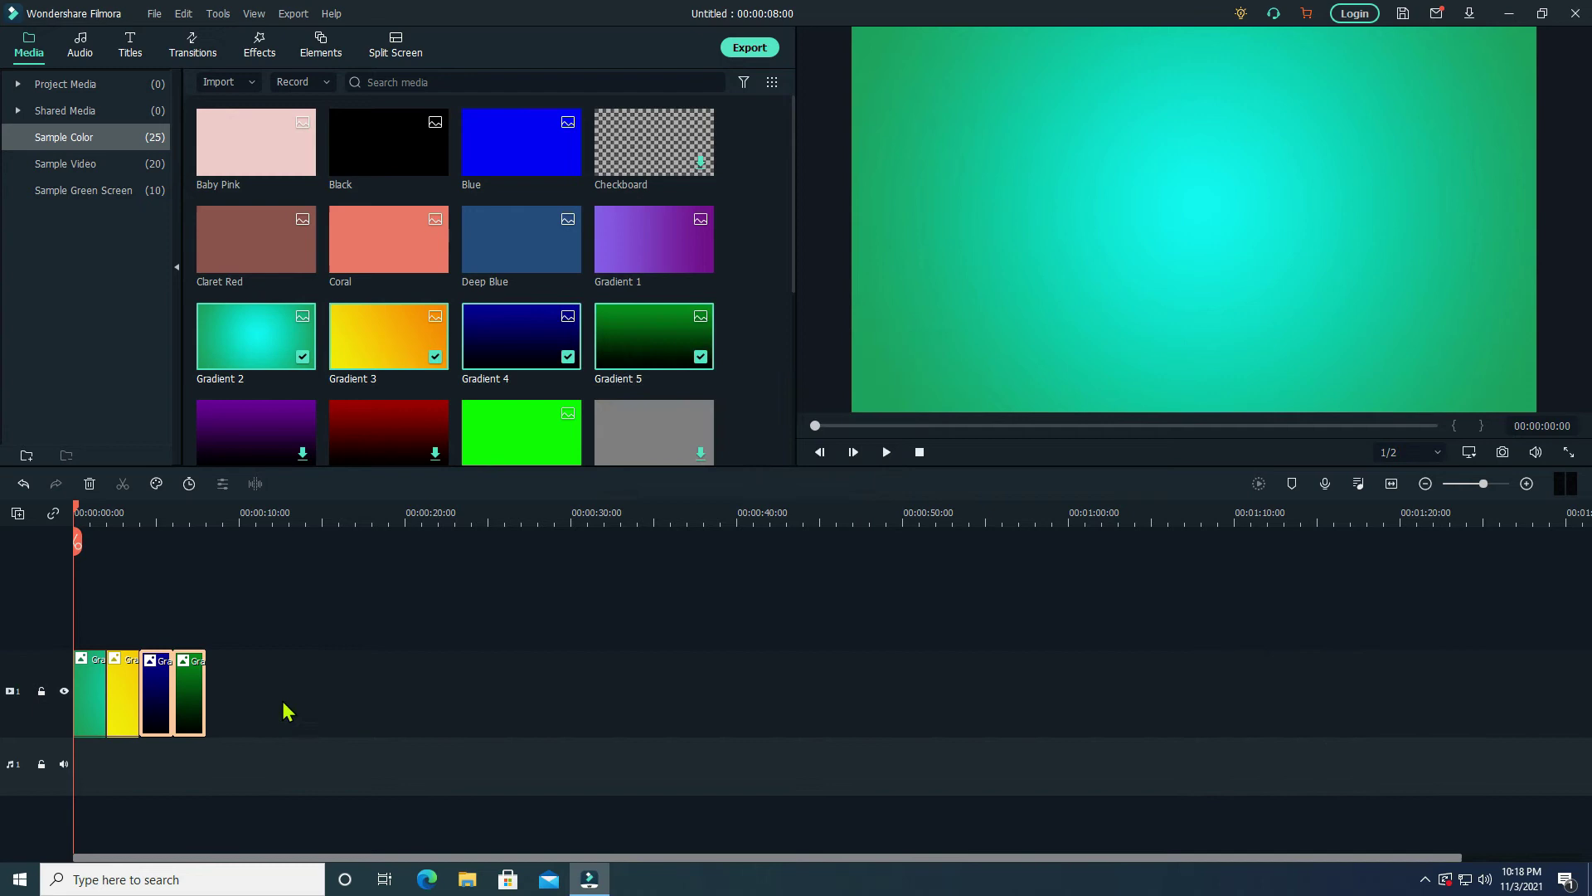
pyautogui.moveTo(283, 701); pyautogui.dragTo(95, 730)
pyautogui.rightClick(93, 730)
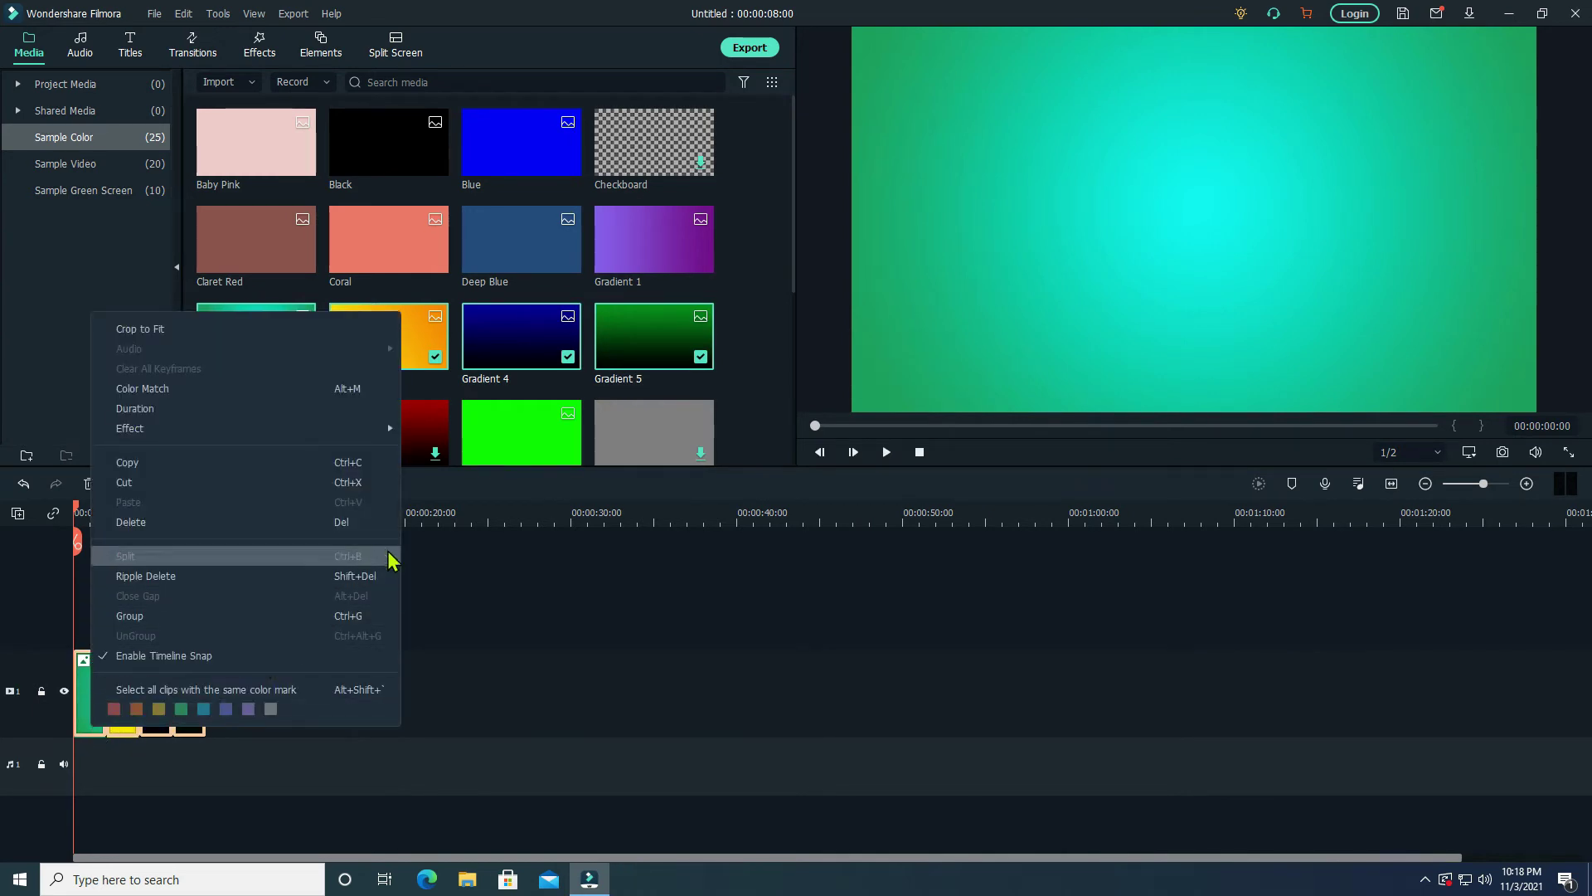
pyautogui.click(379, 410)
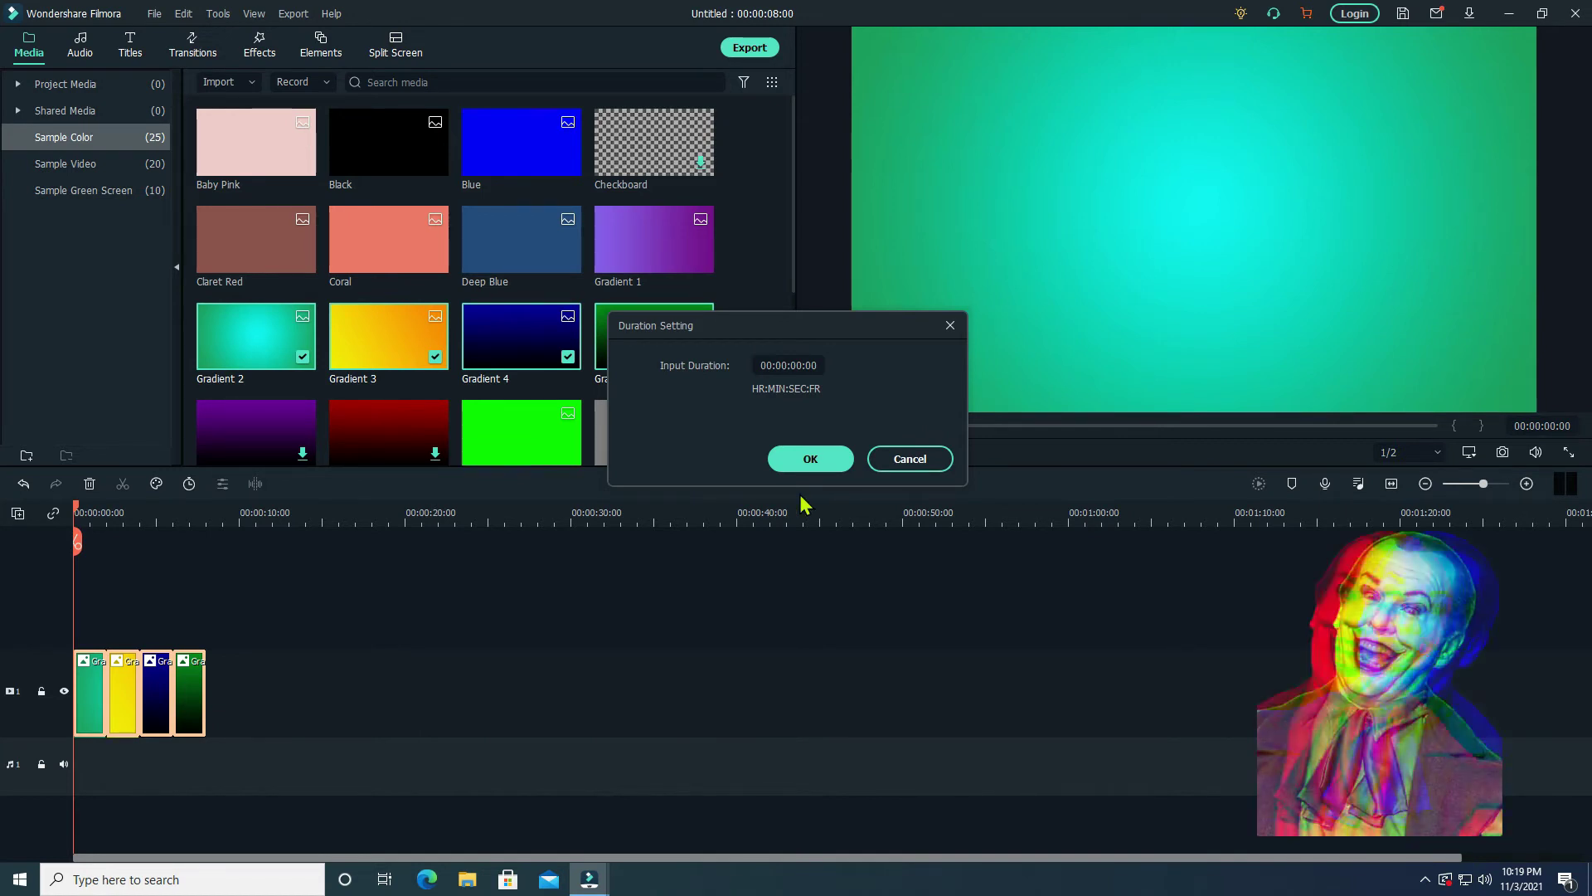
# Step: Cancel the 00:00:00:00 reading, reselect the gradient clips and reopen Duration, now showing 00:00:02:00
pyautogui.click(910, 459)
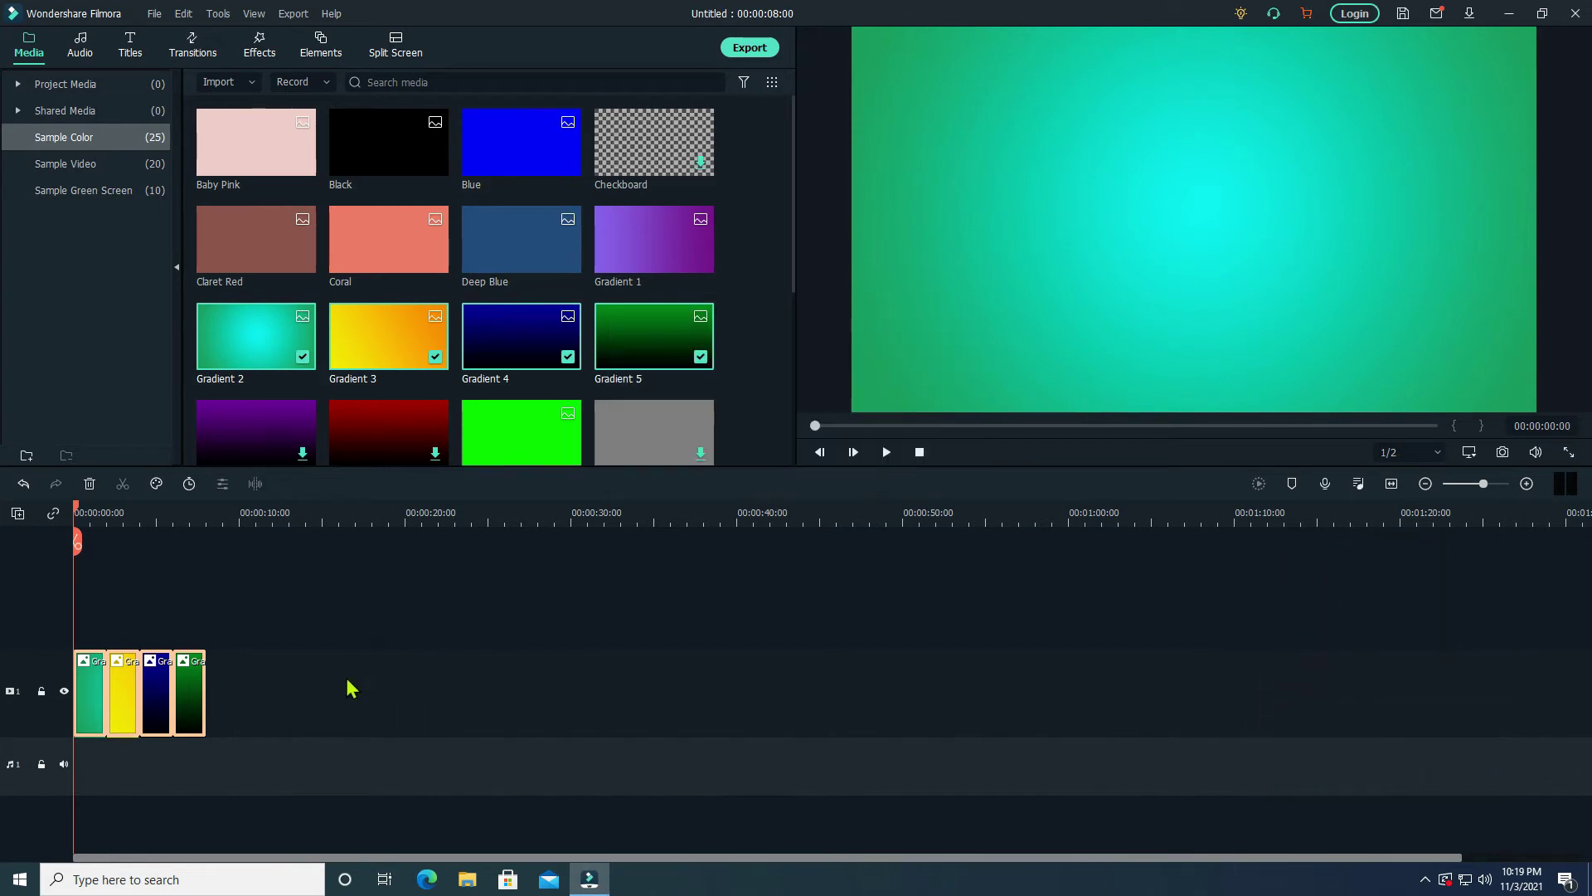
pyautogui.moveTo(316, 693); pyautogui.dragTo(128, 730)
pyautogui.rightClick(132, 728)
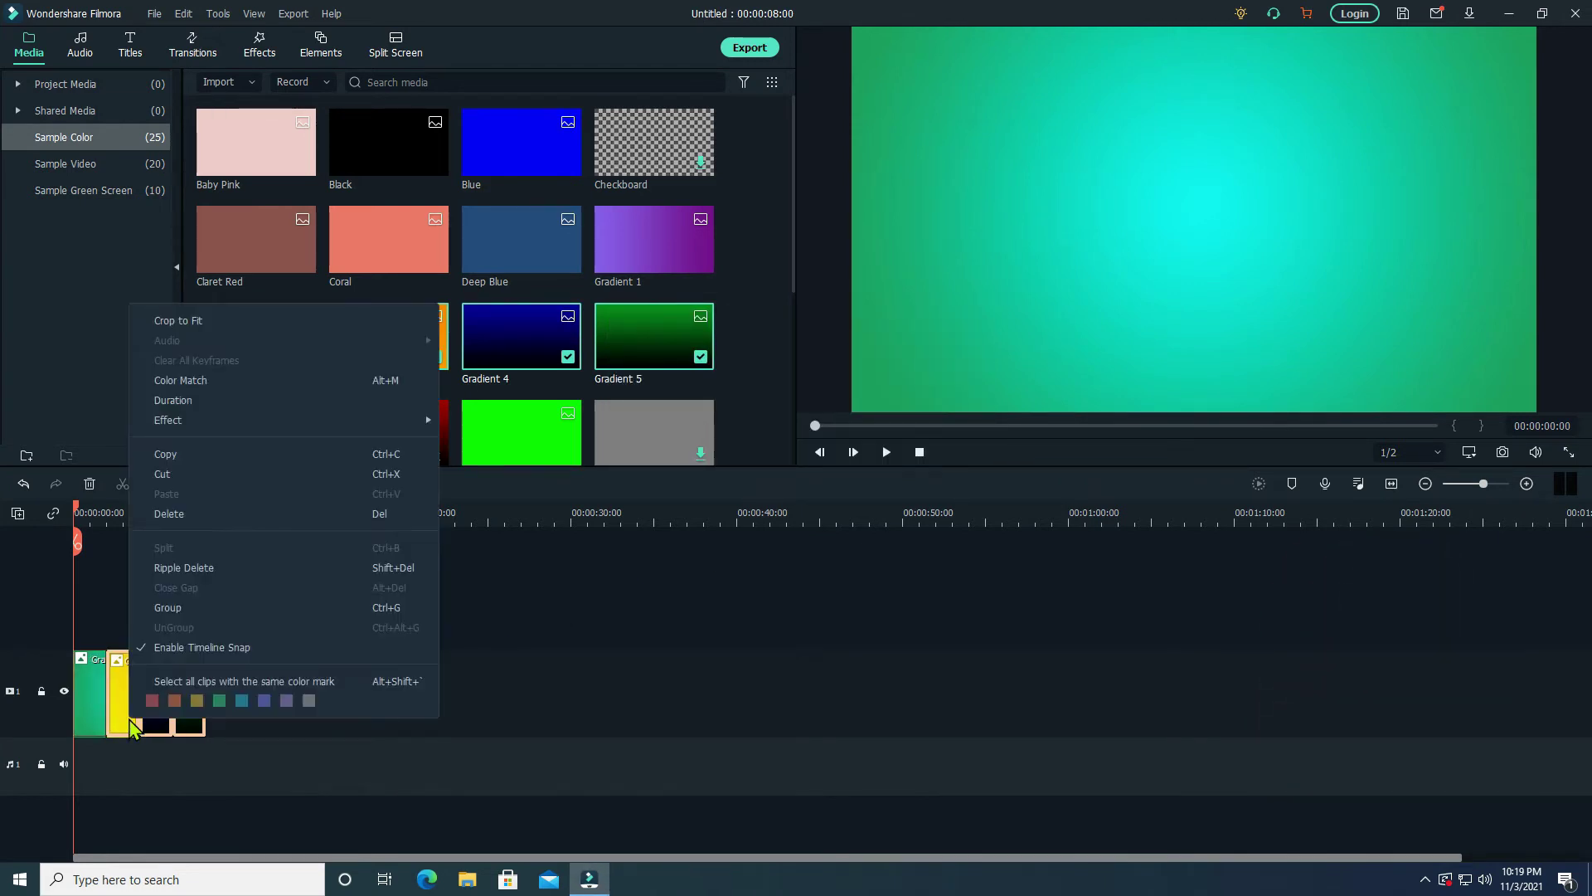
pyautogui.click(420, 404)
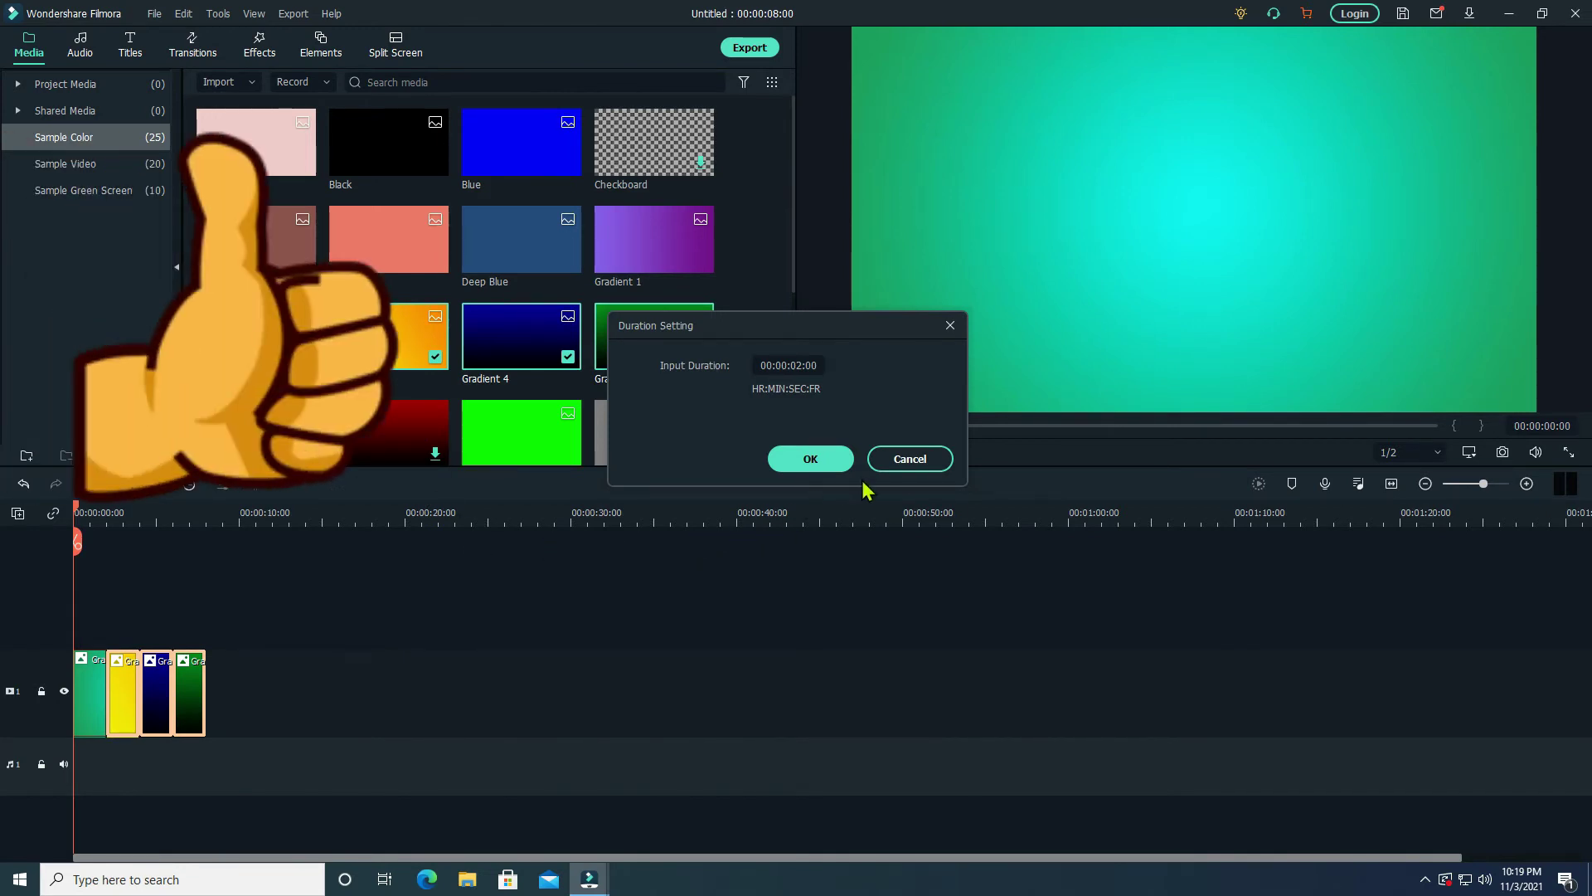
# Step: Cancel the dialog and reopen Duration for the Gradient 4 and 5 clips, reading 00:00:04:00
pyautogui.click(903, 468)
pyautogui.moveTo(336, 677); pyautogui.dragTo(168, 726)
pyautogui.rightClick(169, 725)
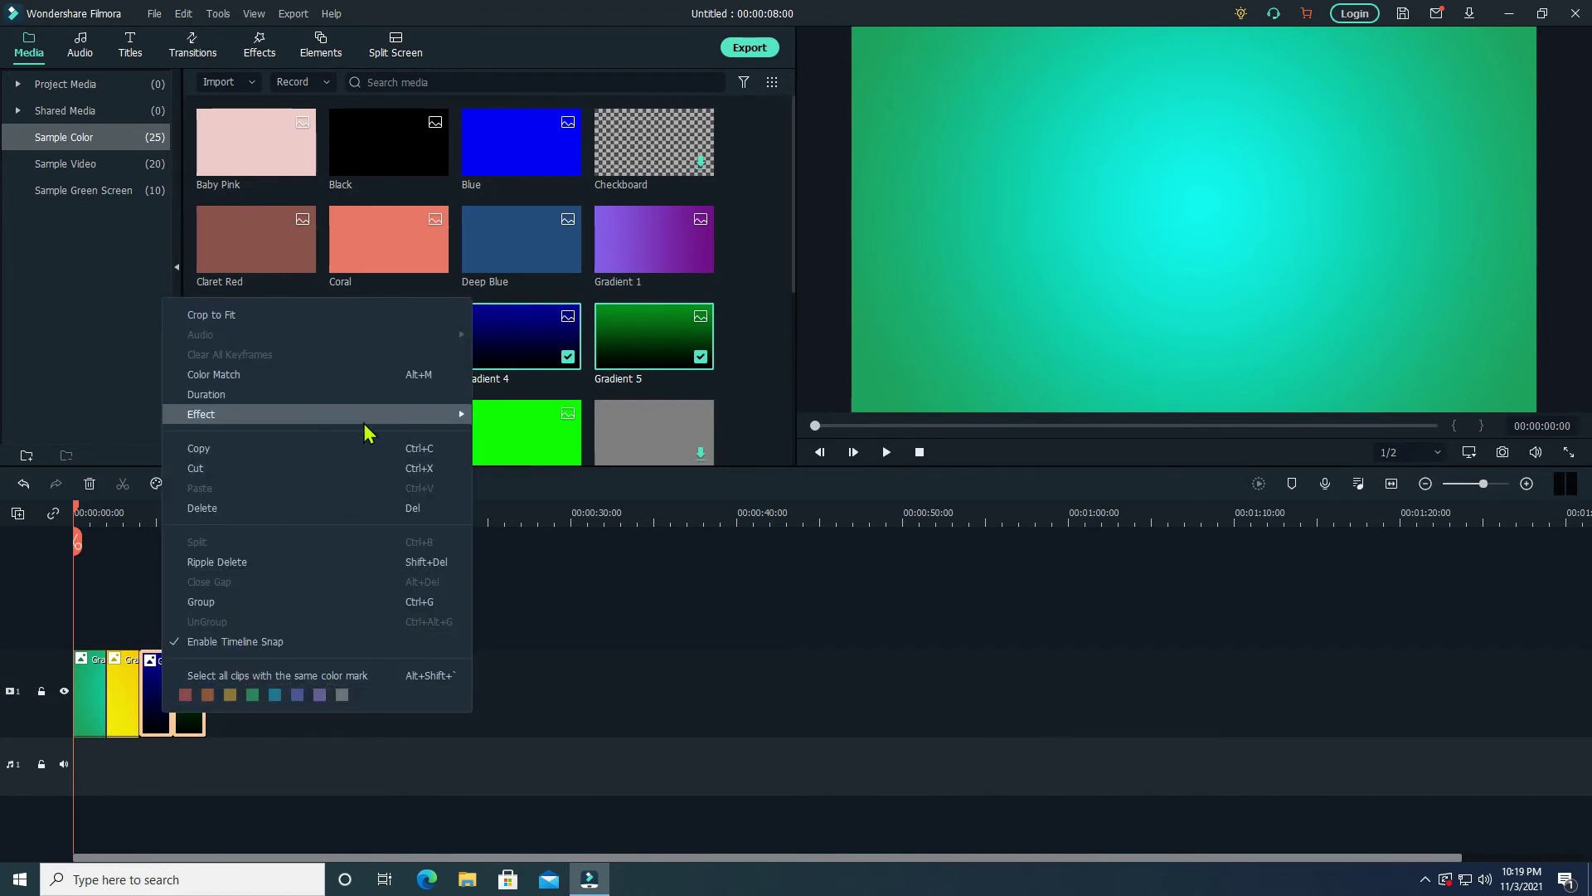
pyautogui.click(371, 397)
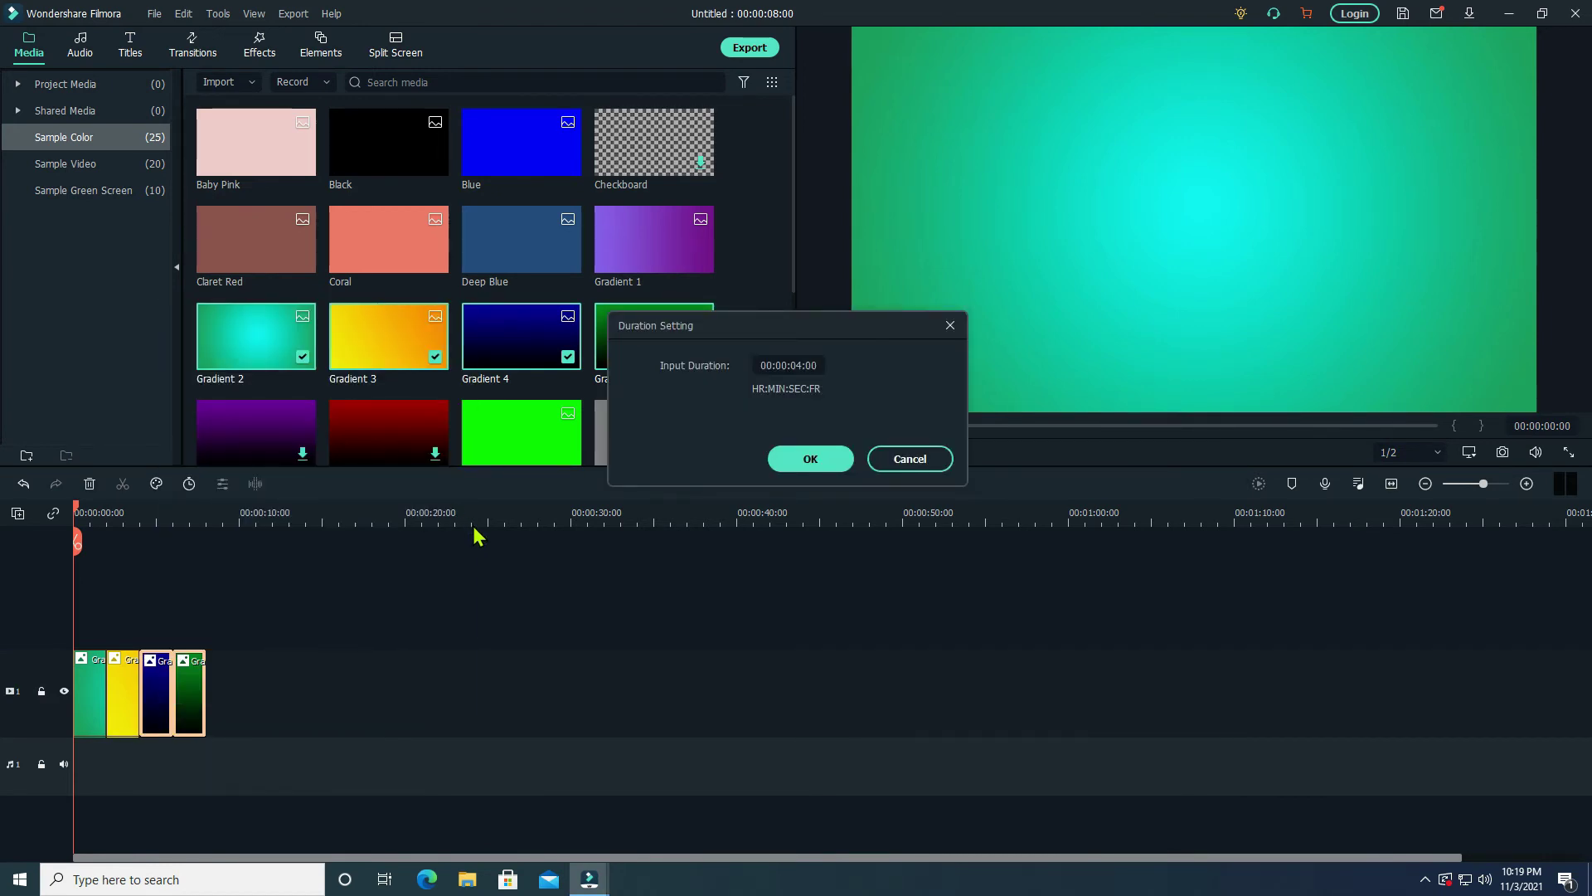